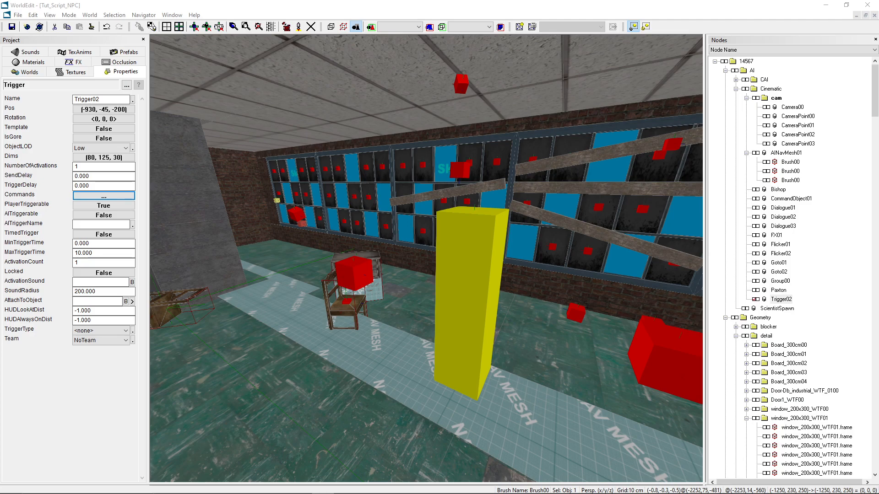
Select the Camera00 object in the brick room to show its properties.
{"action": "right_click_drag", "start_coordinate": [262, 100], "coordinate": [267, 112]}
{"action": "right_click_drag", "start_coordinate": [308, 252], "coordinate": [306, 257]}
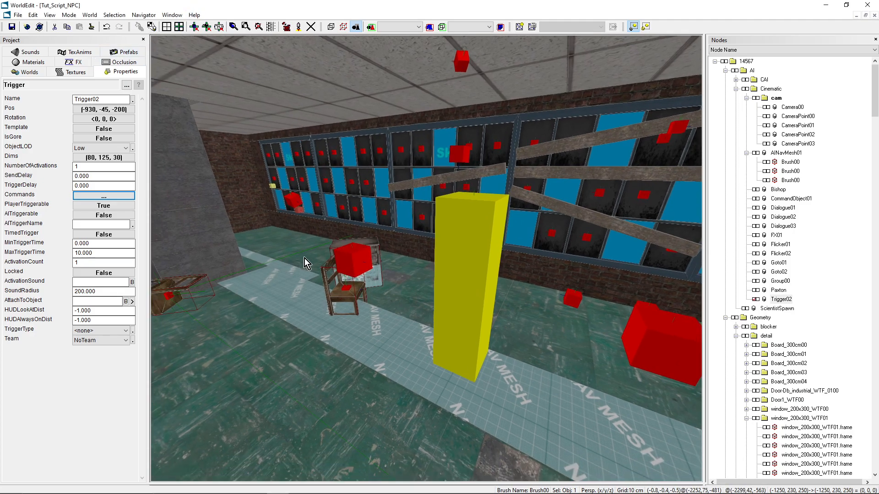
{"action": "right_click_drag", "start_coordinate": [339, 284], "coordinate": [336, 259]}
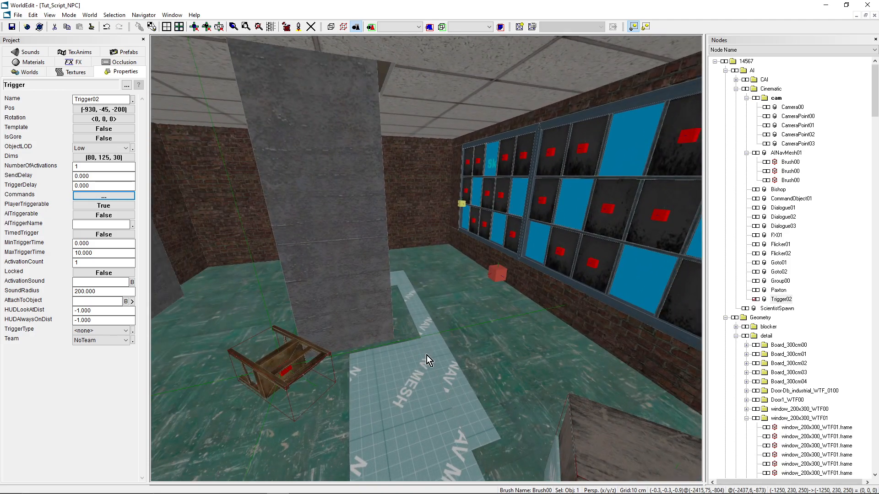
{"action": "right_click_drag", "start_coordinate": [464, 427], "coordinate": [397, 235]}
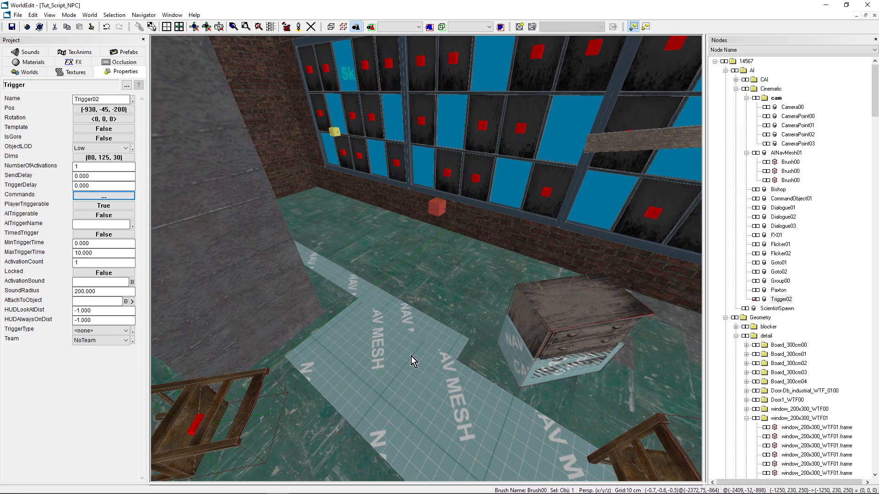
{"action": "right_click_drag", "start_coordinate": [368, 290], "coordinate": [430, 214]}
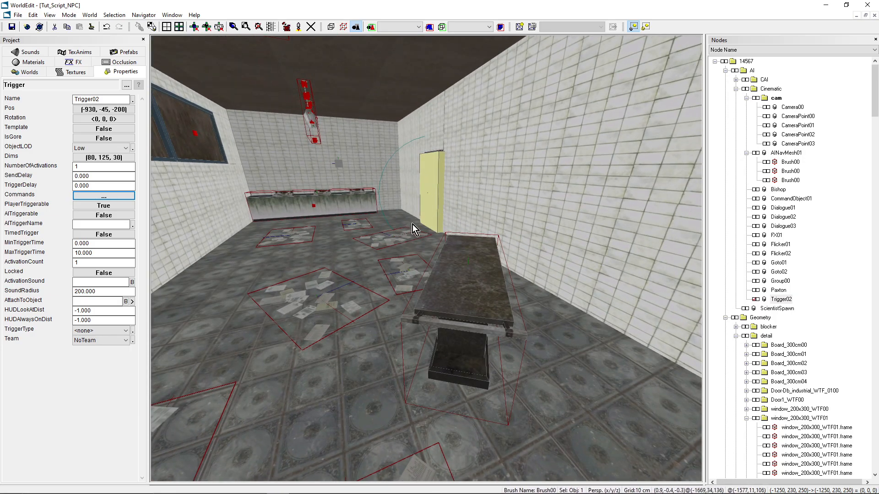
{"action": "right_click_drag", "start_coordinate": [372, 287], "coordinate": [427, 259]}
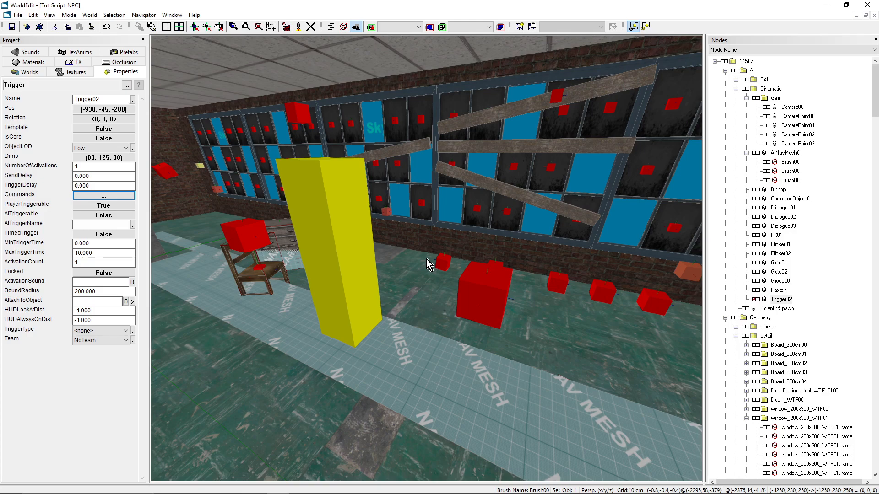
{"action": "right_click_drag", "start_coordinate": [427, 259], "coordinate": [415, 249]}
{"action": "left_click", "coordinate": [403, 211]}
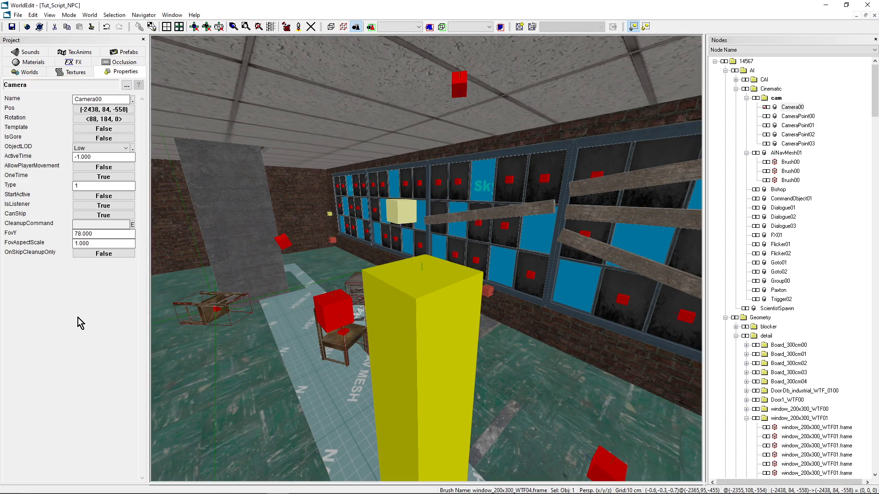
{"action": "mouse_move", "coordinate": [416, 225]}
{"action": "right_mouse_down"}
{"action": "mouse_move", "coordinate": [491, 202]}
{"action": "mouse_move", "coordinate": [416, 225]}
{"action": "right_mouse_up"}
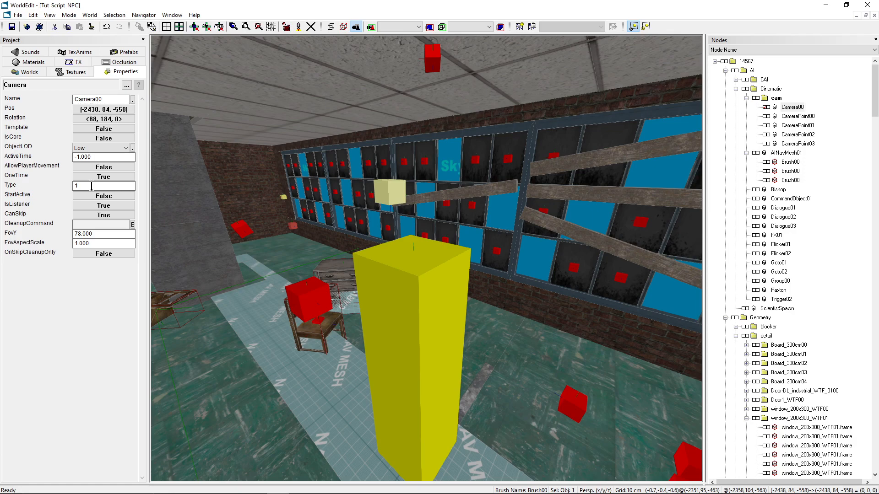
Set the Type property of Camera00 to 1.
{"action": "left_click_drag", "start_coordinate": [91, 186], "coordinate": [65, 189]}
{"action": "type", "text": "1"}
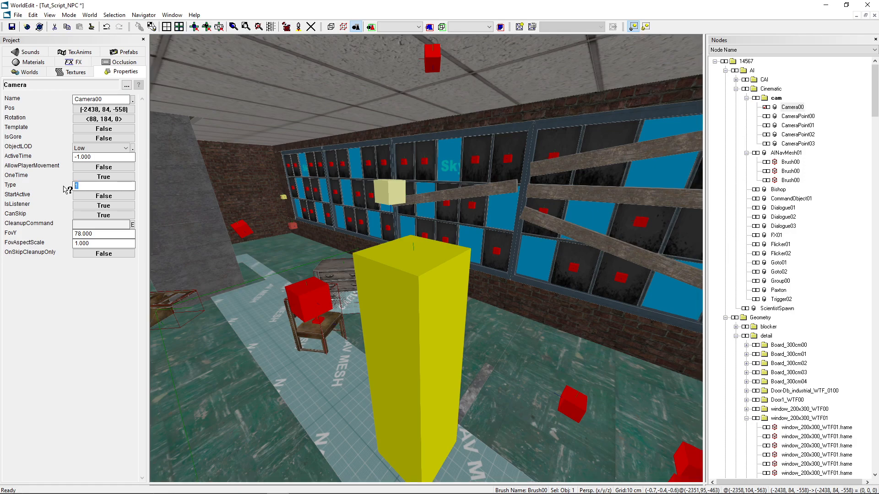
{"action": "left_click", "coordinate": [89, 186]}
Examine the FovY and FovAspectScale properties of Camera00.
{"action": "left_click", "coordinate": [99, 234]}
{"action": "left_click", "coordinate": [117, 234]}
{"action": "left_click", "coordinate": [15, 245]}
{"action": "left_click", "coordinate": [41, 354]}
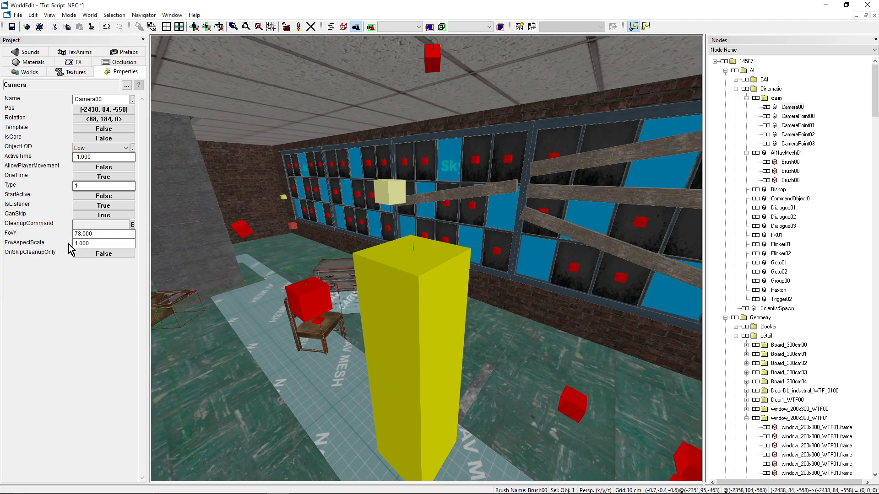
{"action": "left_click", "coordinate": [99, 244]}
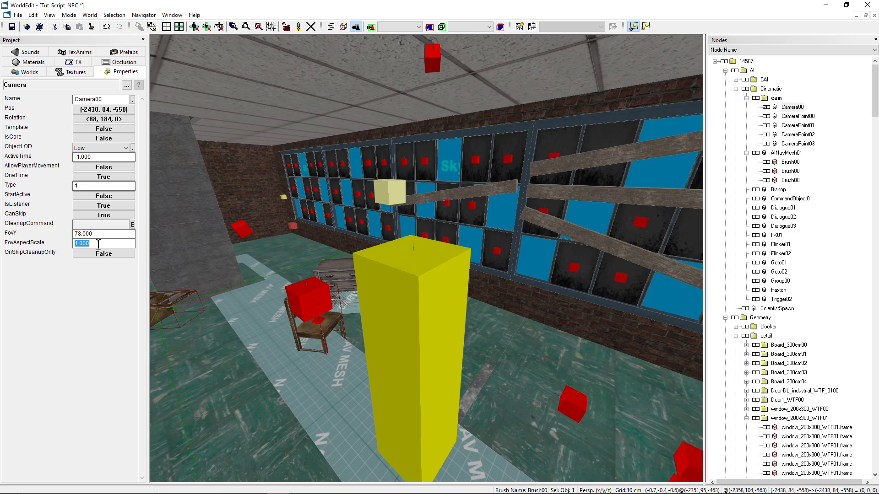
{"action": "left_click", "coordinate": [99, 244]}
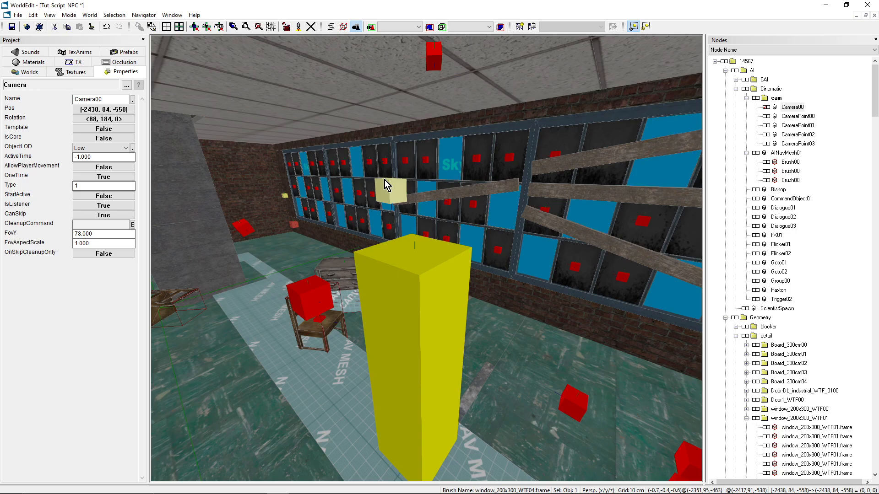
Select CameraPoint00 near the ceiling to show its position and rotation.
{"action": "right_click_drag", "start_coordinate": [407, 186], "coordinate": [406, 123]}
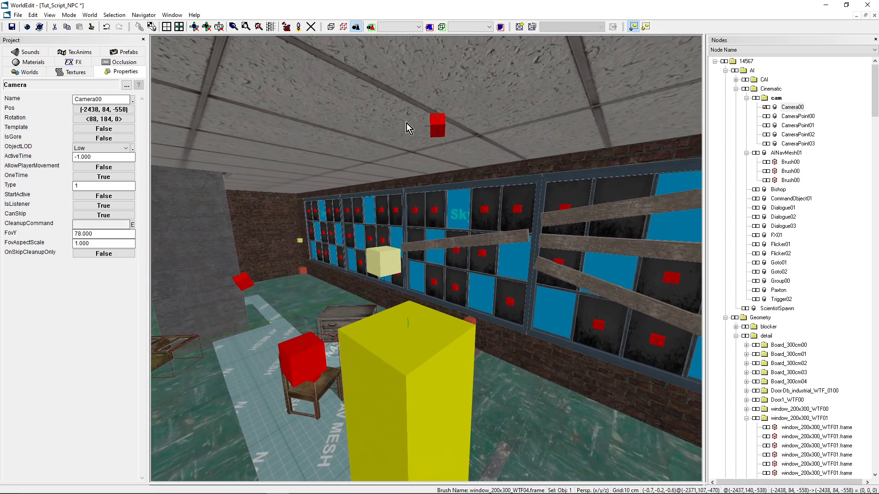
{"action": "left_click", "coordinate": [441, 126]}
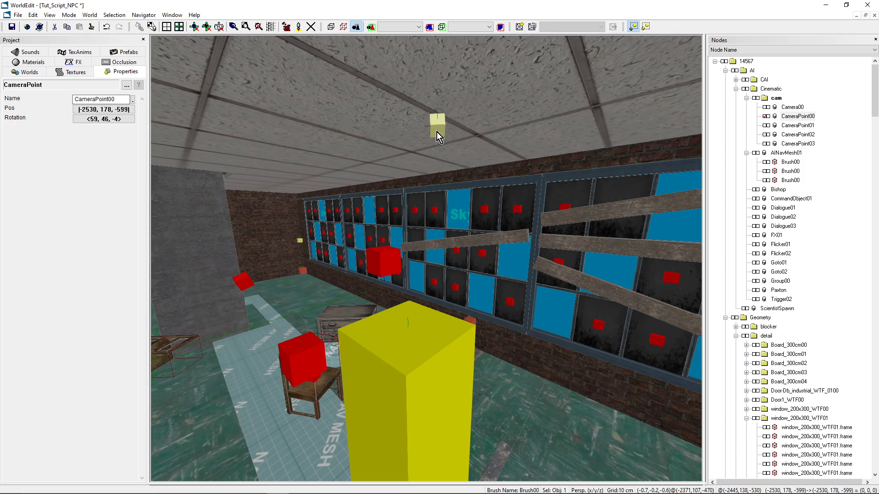
Select the overturned chair beside the concrete pillar and center the view on it.
{"action": "right_click_drag", "start_coordinate": [364, 114], "coordinate": [256, 183]}
{"action": "right_click_drag", "start_coordinate": [426, 211], "coordinate": [627, 188]}
{"action": "right_click_drag", "start_coordinate": [426, 258], "coordinate": [335, 283]}
{"action": "right_click_drag", "start_coordinate": [418, 200], "coordinate": [325, 238]}
{"action": "right_click_drag", "start_coordinate": [557, 342], "coordinate": [548, 322]}
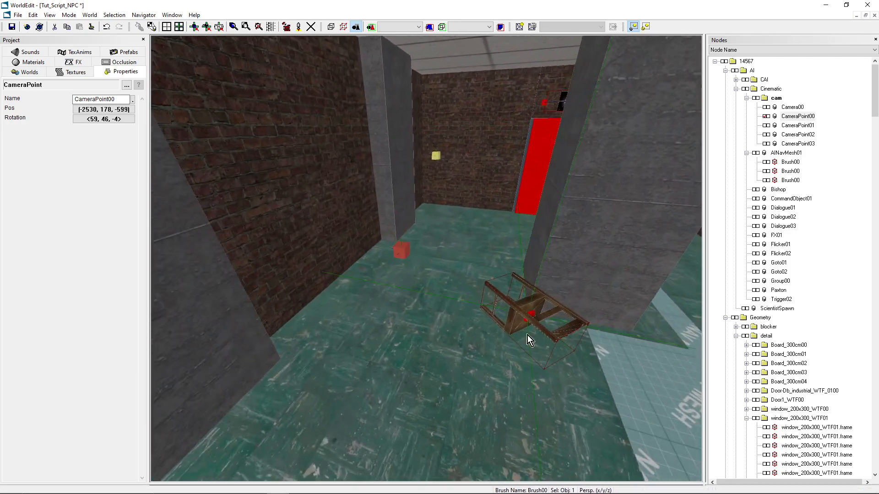
{"action": "right_click_drag", "start_coordinate": [346, 285], "coordinate": [447, 284]}
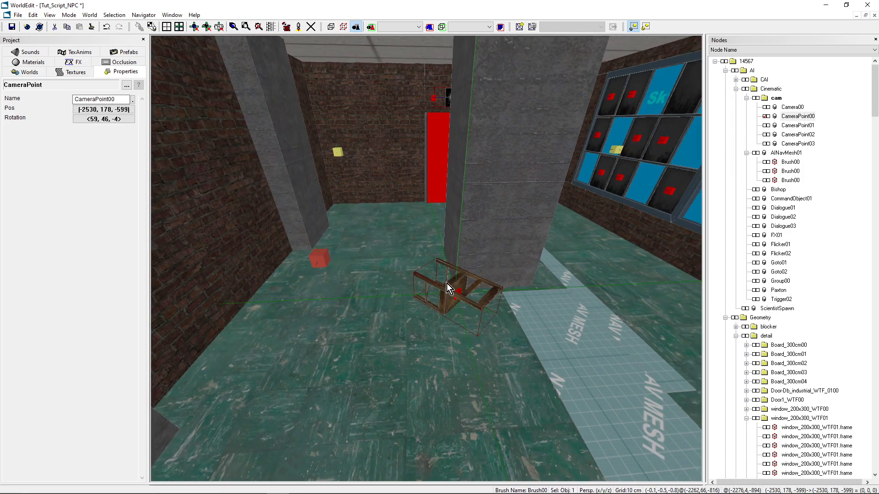
{"action": "left_click", "coordinate": [450, 288]}
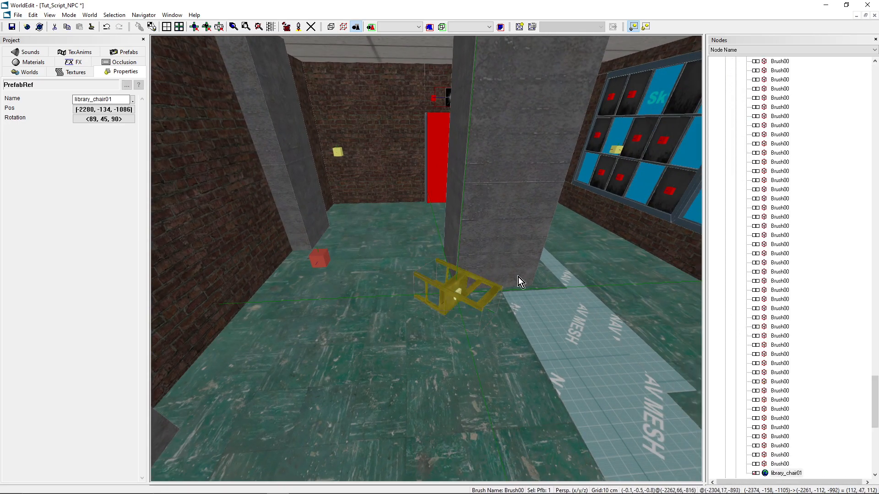
{"action": "right_click_drag", "start_coordinate": [456, 298], "coordinate": [453, 247]}
{"action": "middle_click_drag", "start_coordinate": [518, 387], "coordinate": [427, 262]}
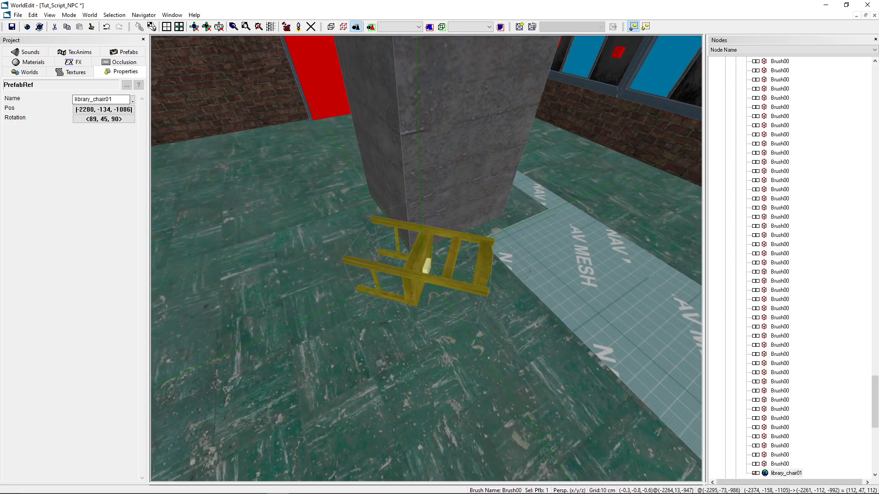
Add a CameraPoint object to the cam group near the overturned chair.
{"action": "scroll", "coordinate": [812, 241], "scroll_direction": "up", "scroll_amount": 10}
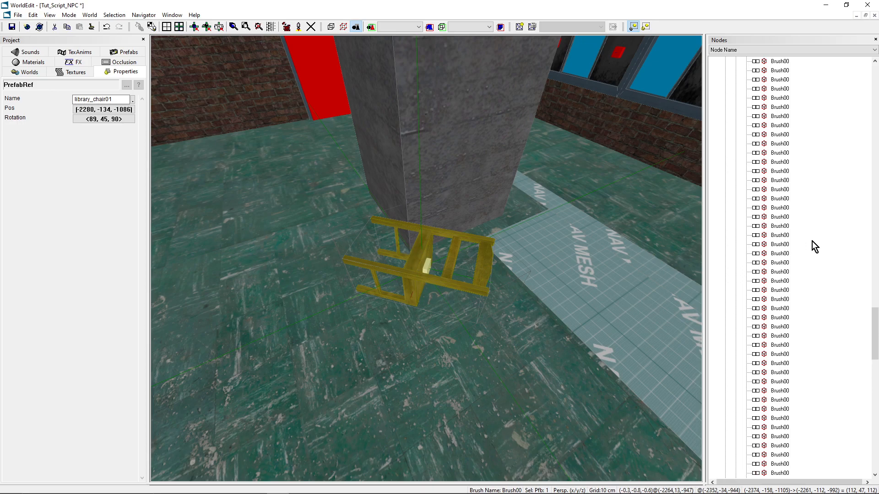
{"action": "left_click_drag", "start_coordinate": [871, 315], "coordinate": [871, 63]}
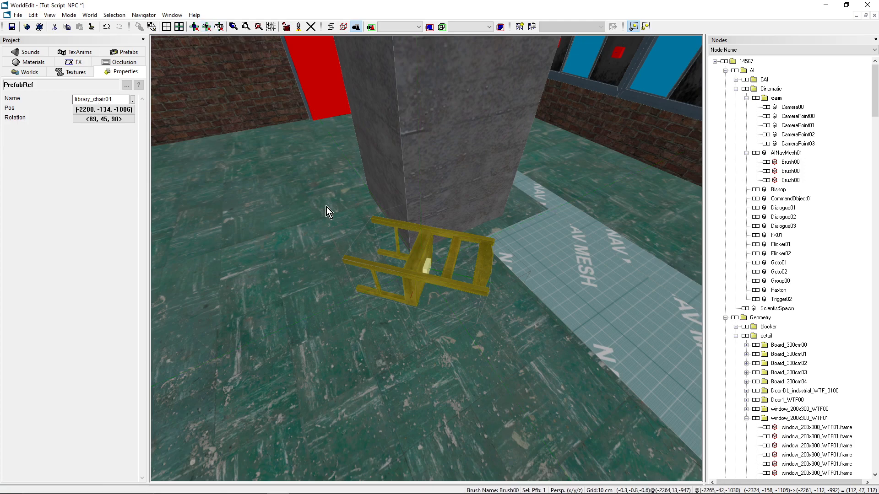
{"action": "key", "text": "ctrl+k"}
{"action": "scroll", "coordinate": [383, 239], "scroll_direction": "down", "scroll_amount": 12}
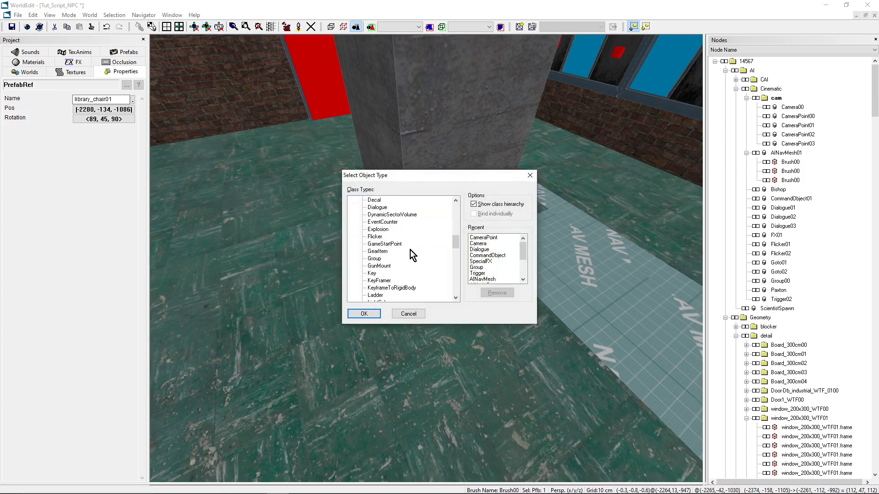
{"action": "key", "text": "c"}
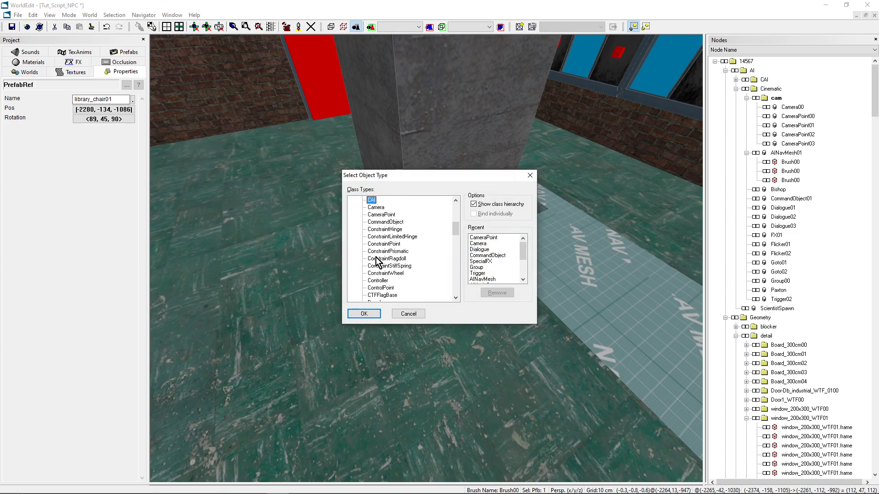
{"action": "left_click", "coordinate": [363, 313]}
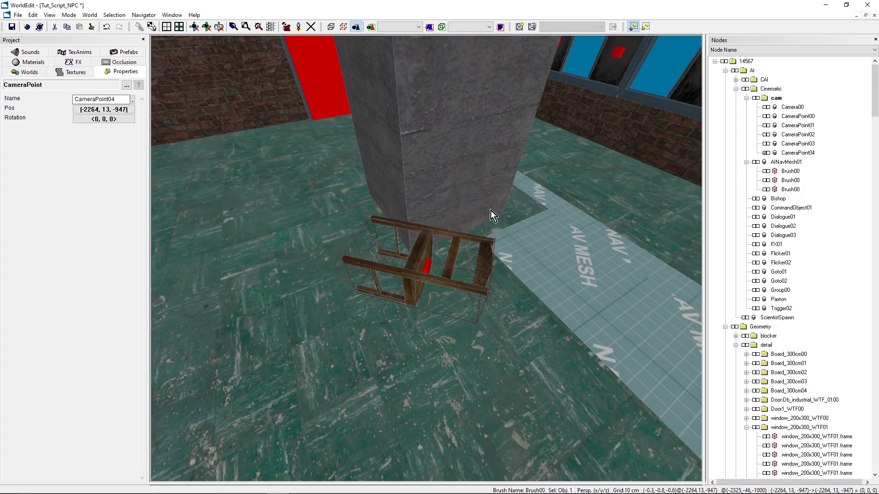
Center the marker on the overturned chair and aim the new camera point at the marker.
{"action": "right_click_drag", "start_coordinate": [689, 283], "coordinate": [632, 160]}
{"action": "right_click_drag", "start_coordinate": [426, 259], "coordinate": [435, 309]}
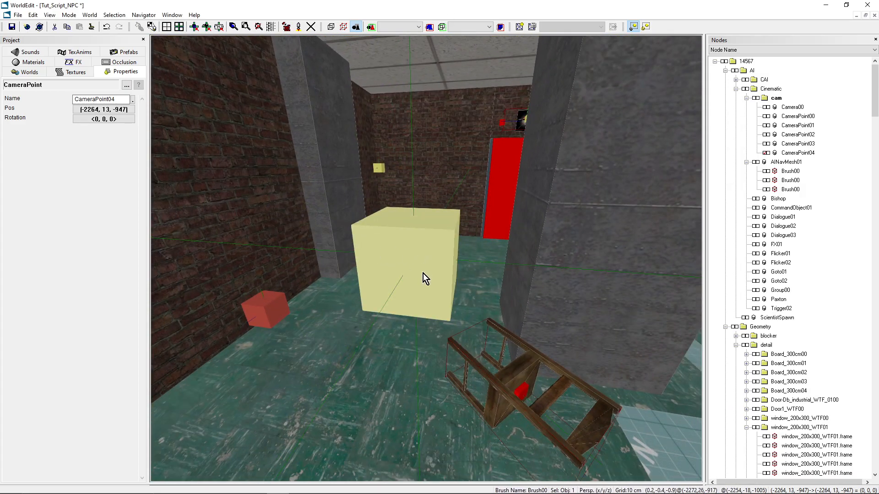
{"action": "mouse_move", "coordinate": [397, 248]}
{"action": "right_mouse_down"}
{"action": "mouse_move", "coordinate": [348, 256]}
{"action": "mouse_move", "coordinate": [355, 242]}
{"action": "mouse_move", "coordinate": [397, 248]}
{"action": "right_mouse_up"}
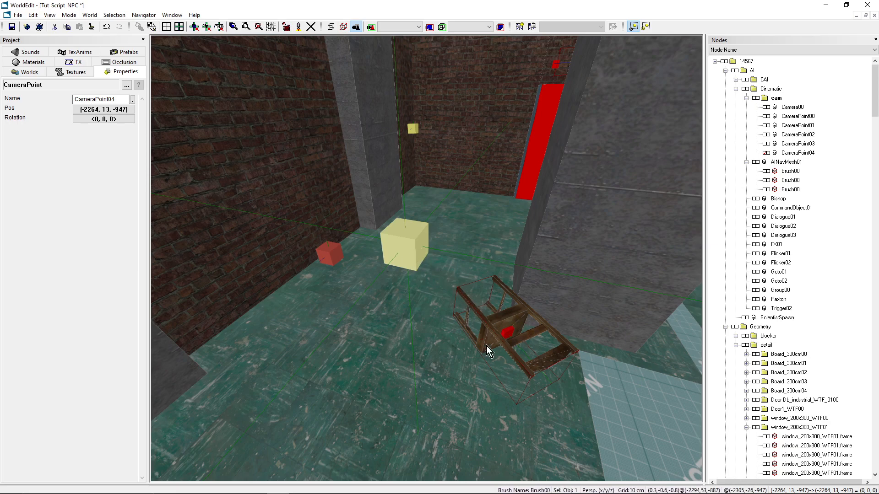
{"action": "middle_click_drag", "start_coordinate": [502, 325], "coordinate": [427, 262]}
{"action": "left_click", "coordinate": [448, 291]}
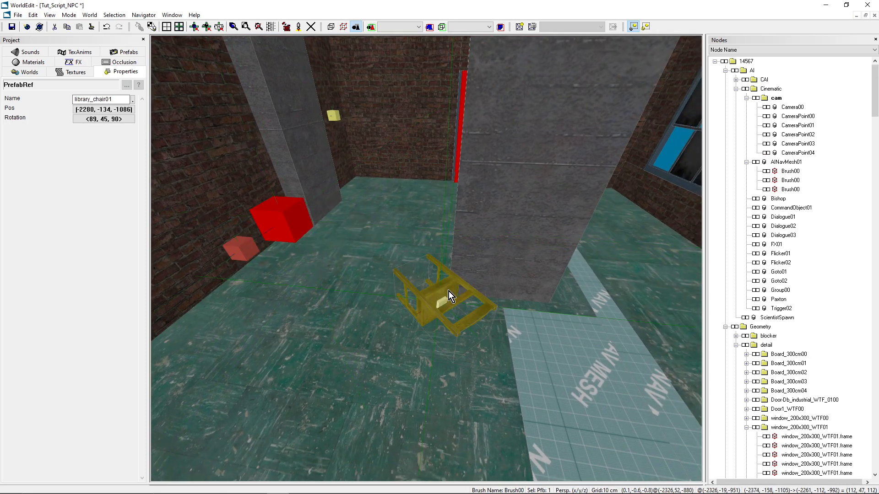
{"action": "left_click", "coordinate": [280, 215]}
{"action": "right_click", "coordinate": [288, 218]}
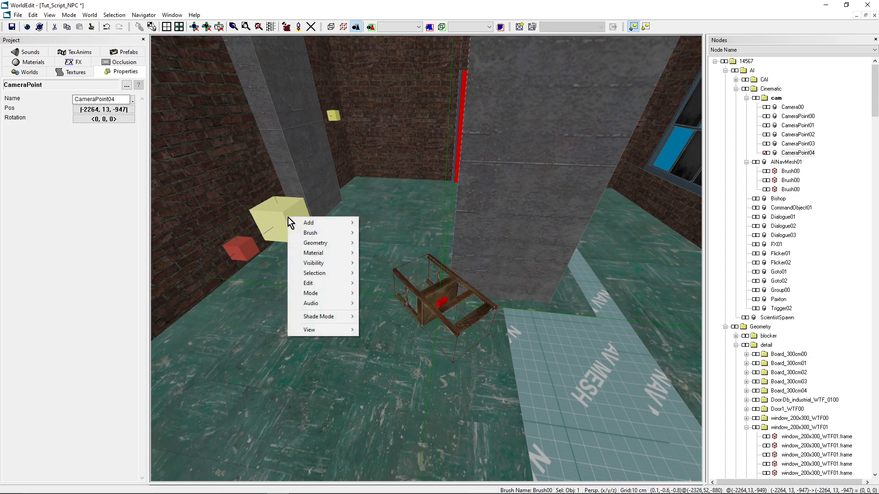
{"action": "mouse_move", "coordinate": [309, 278]}
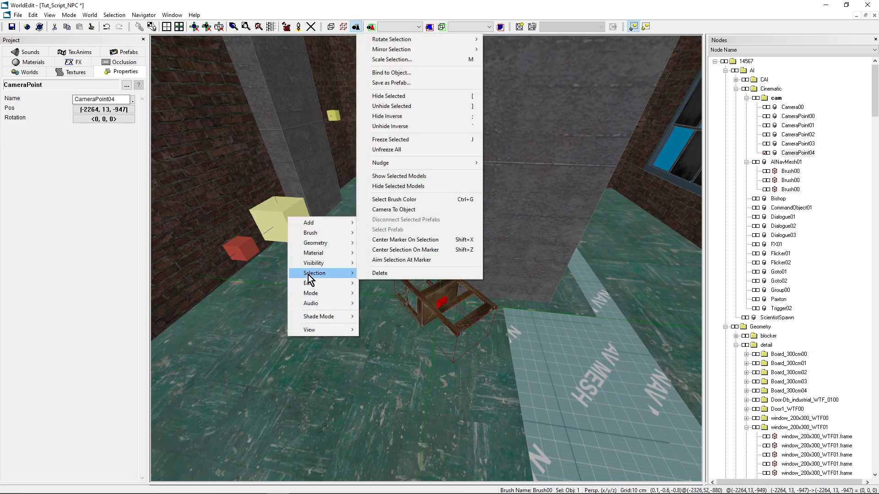
{"action": "left_click", "coordinate": [394, 261]}
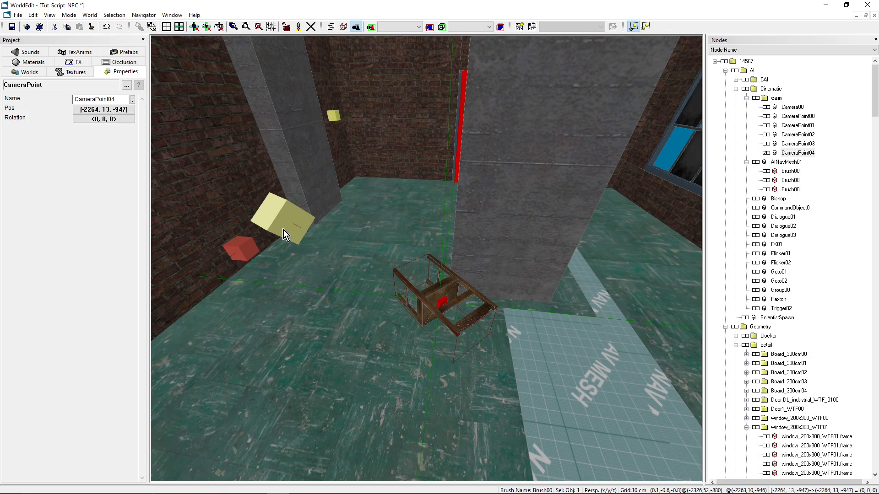
Delete the camera point aimed at the overturned chair.
{"action": "right_click_drag", "start_coordinate": [380, 260], "coordinate": [335, 252]}
{"action": "key", "text": "Delete"}
{"action": "left_click", "coordinate": [448, 287]}
Select Trigger02 in the tiled room and open its Command1 script for editing.
{"action": "right_click_drag", "start_coordinate": [448, 288], "coordinate": [476, 271]}
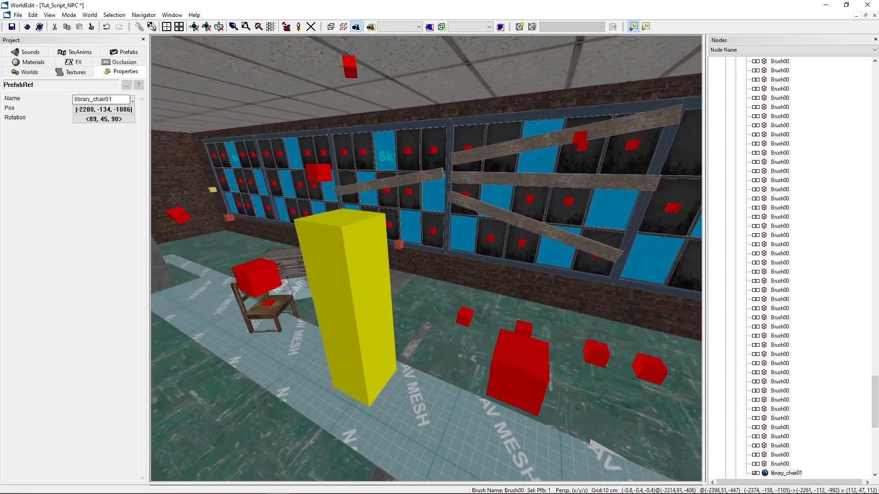
{"action": "right_click_drag", "start_coordinate": [427, 260], "coordinate": [408, 216]}
{"action": "left_click", "coordinate": [408, 216]}
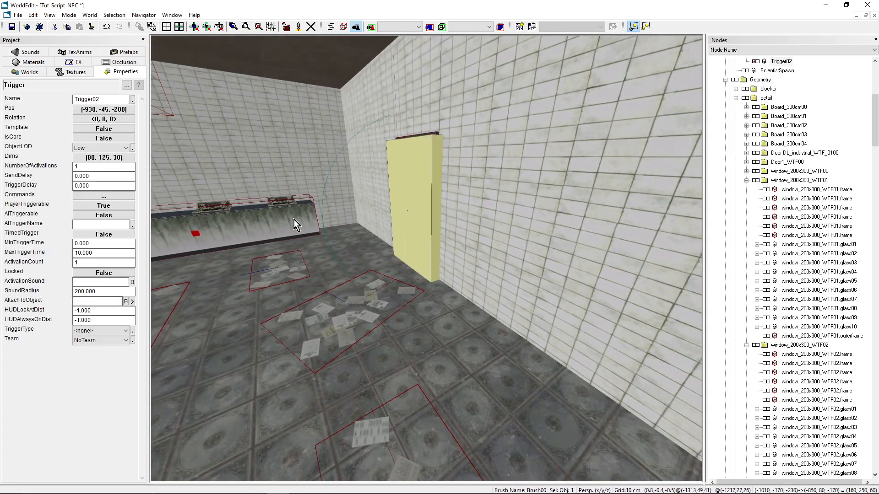
{"action": "left_click", "coordinate": [81, 197]}
{"action": "left_click", "coordinate": [514, 172]}
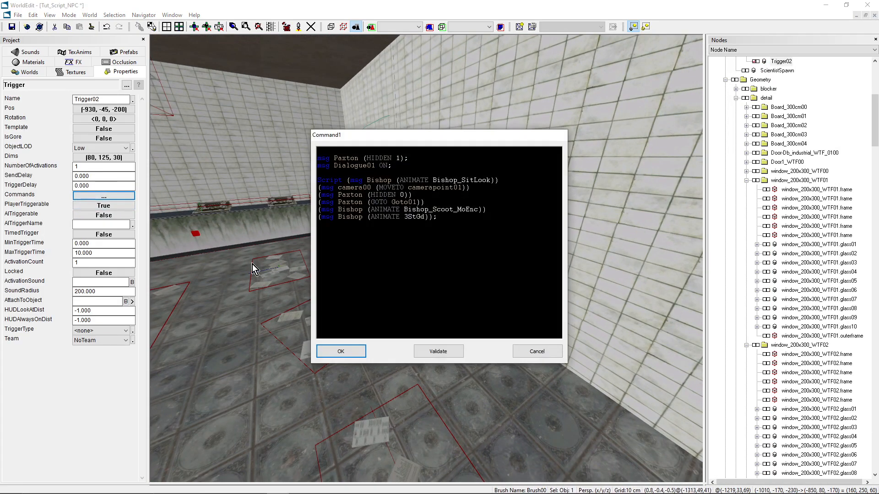
{"action": "key", "text": "Return"}
{"action": "key", "text": "Return"}
{"action": "key", "text": "Up"}
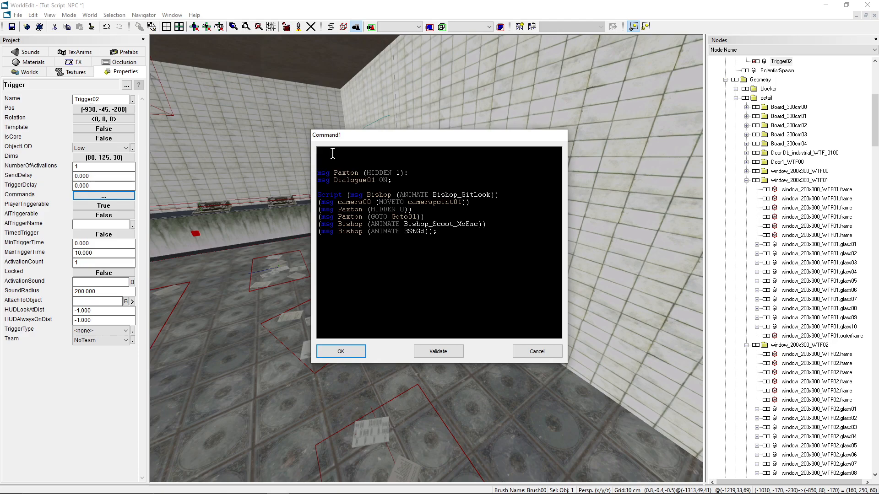
{"action": "left_click", "coordinate": [197, 20]}
{"action": "left_click", "coordinate": [542, 353]}
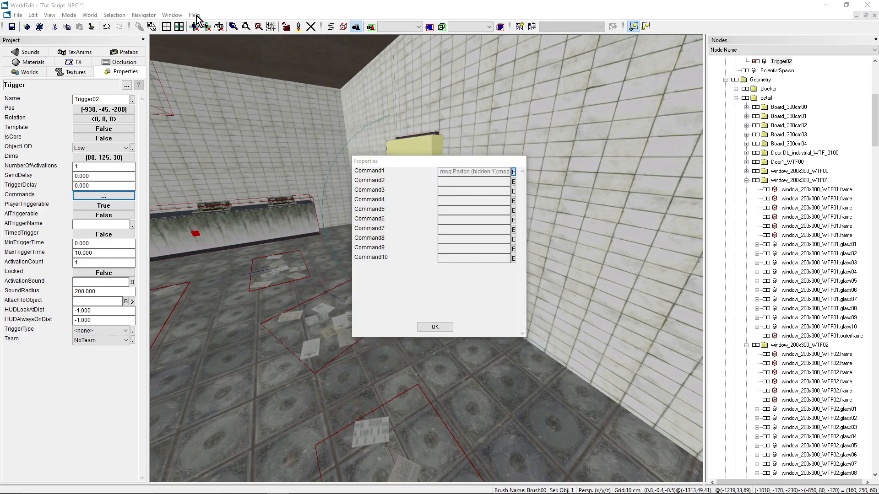
{"action": "left_click", "coordinate": [430, 327]}
Open the F.E.A.R. Tools help documentation and expand its Command Reference section.
{"action": "left_click", "coordinate": [194, 15]}
{"action": "left_click", "coordinate": [200, 25]}
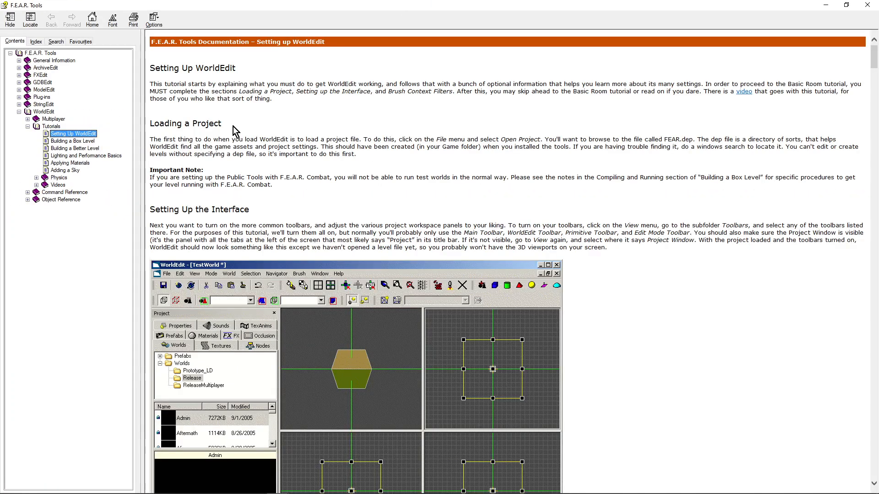
{"action": "left_click", "coordinate": [28, 192]}
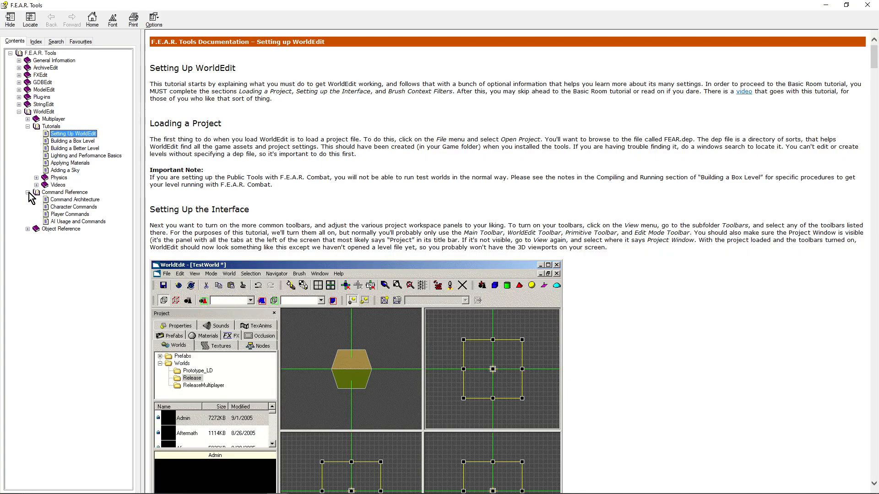
Look up the FADEIN and FADEOUT messages in the Player Commands reference and close the help.
{"action": "left_click", "coordinate": [66, 215]}
{"action": "scroll", "coordinate": [240, 182], "scroll_direction": "down", "scroll_amount": 8}
{"action": "scroll", "coordinate": [215, 268], "scroll_direction": "up", "scroll_amount": 8}
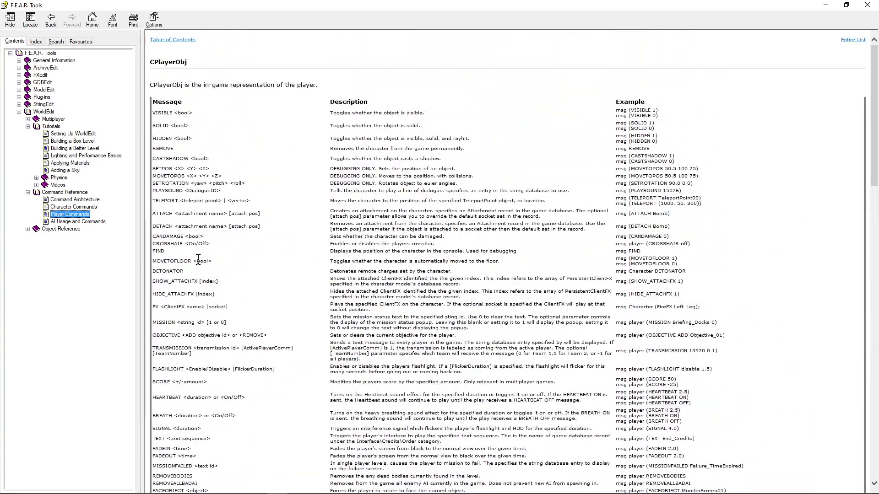
{"action": "scroll", "coordinate": [175, 202], "scroll_direction": "down", "scroll_amount": 3}
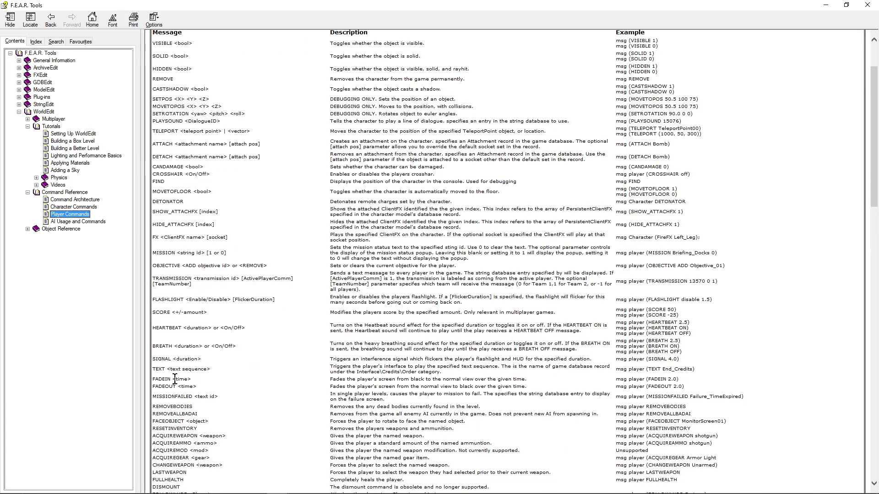
{"action": "left_click_drag", "start_coordinate": [152, 380], "coordinate": [197, 387]}
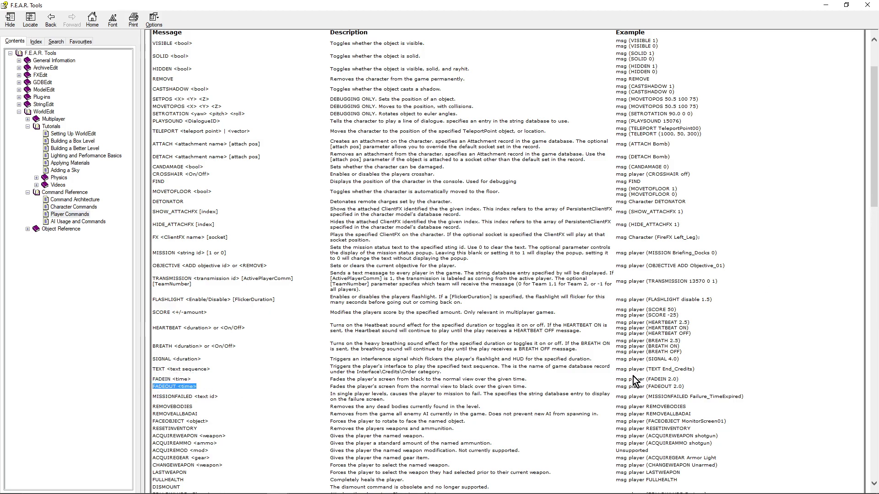
{"action": "left_click", "coordinate": [868, 5]}
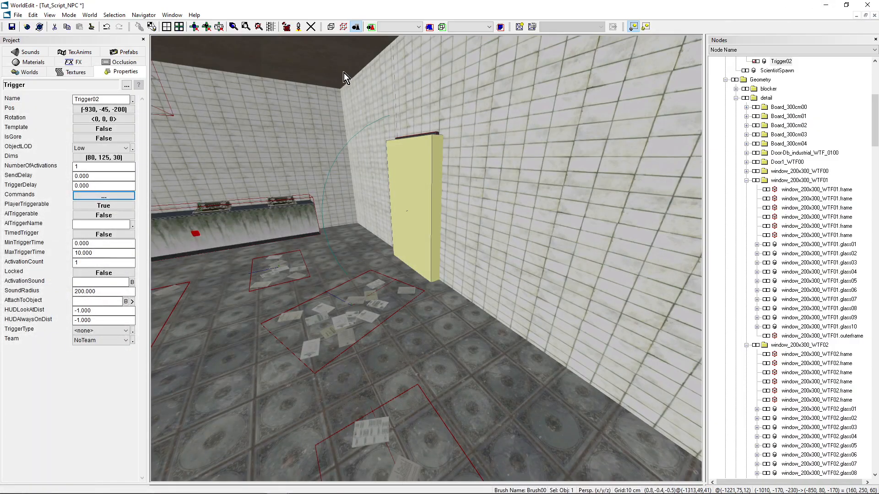
Reopen Trigger02's Command1 script and add msg player (FADEOUT 2); as its first line.
{"action": "left_click", "coordinate": [90, 197]}
{"action": "left_click", "coordinate": [89, 196]}
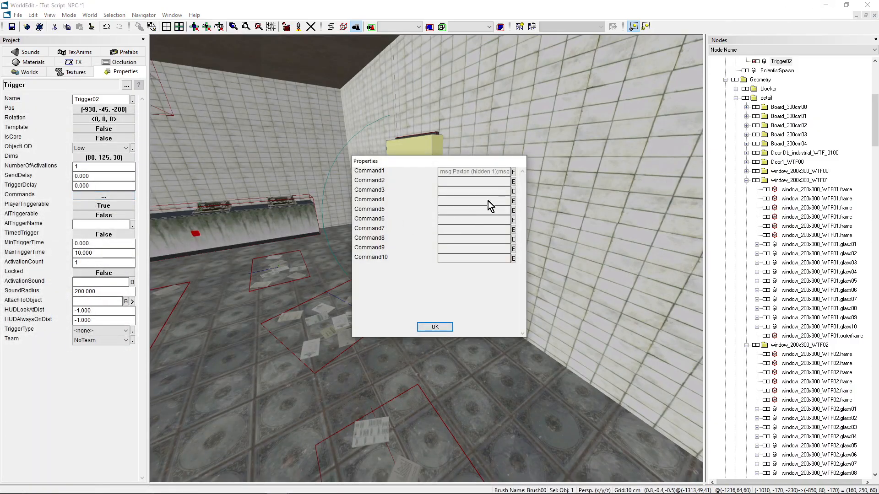
{"action": "left_click", "coordinate": [514, 172]}
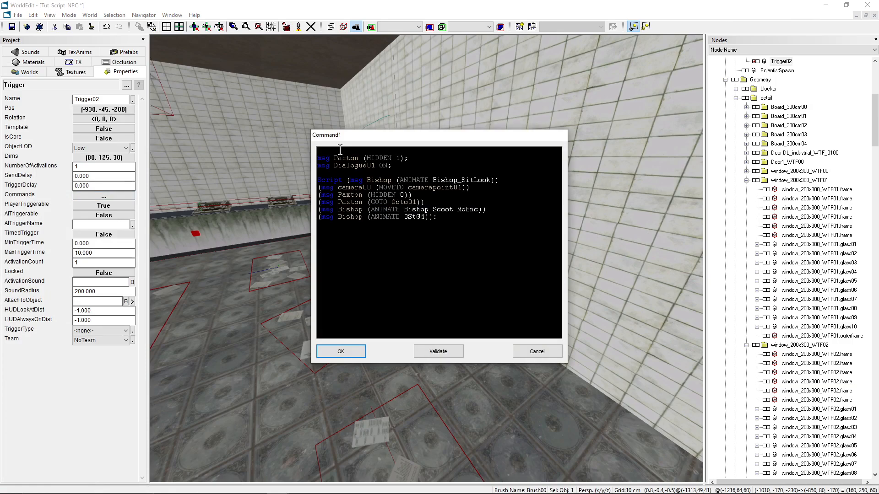
{"action": "key", "text": "Return"}
{"action": "key", "text": "Return"}
{"action": "key", "text": "Up"}
{"action": "type", "text": "msg player "}
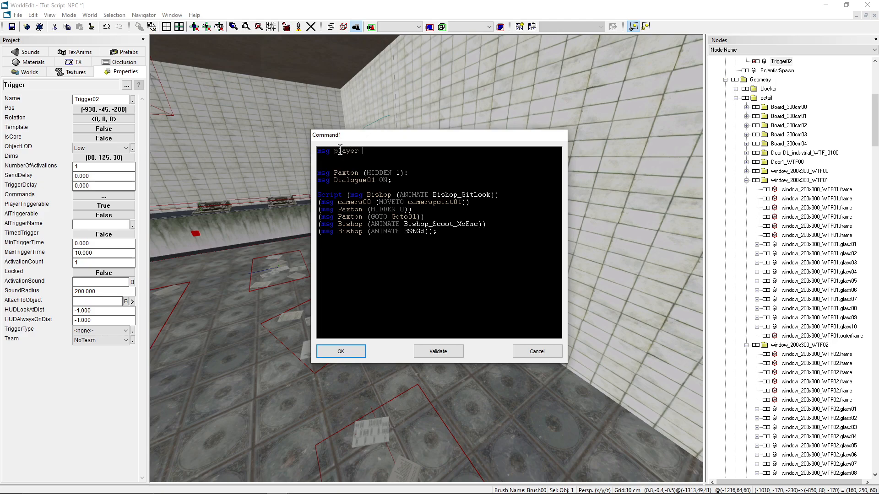
{"action": "type", "text": "(fadeout 2);"}
{"action": "key", "text": "Return"}
Below the fade-out line, add delay 2 (msg camera00 ON); and delay 2 (msg player FADEIN 2); as separate lines.
{"action": "type", "text": "delay 2"}
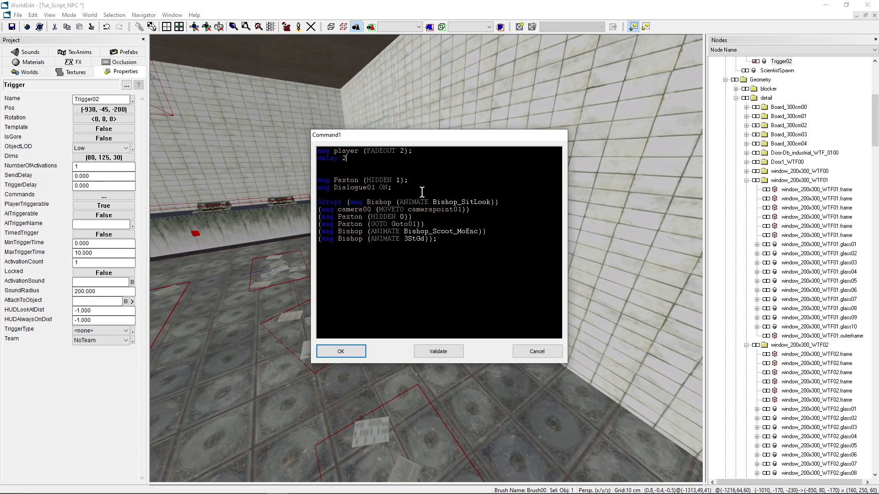
{"action": "type", "text": " ("}
{"action": "type", "text": "msg camera00 ON"}
{"action": "type", "text": ";"}
{"action": "key", "text": "Return"}
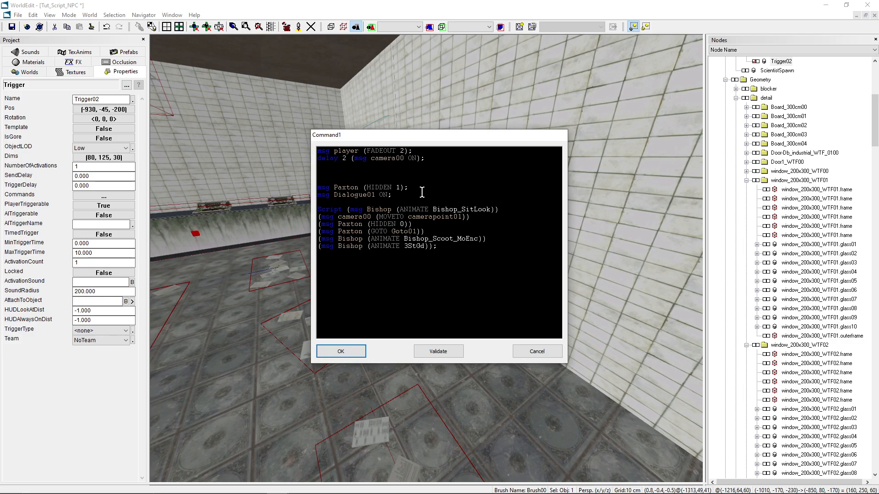
{"action": "type", "text": "delay 2 (msg player FADEIN 2);"}
{"action": "key", "text": "Return"}
Add a line with a delay of 6 that moves camera00 to camerapoint00 using MOVETO.
{"action": "type", "text": "delay"}
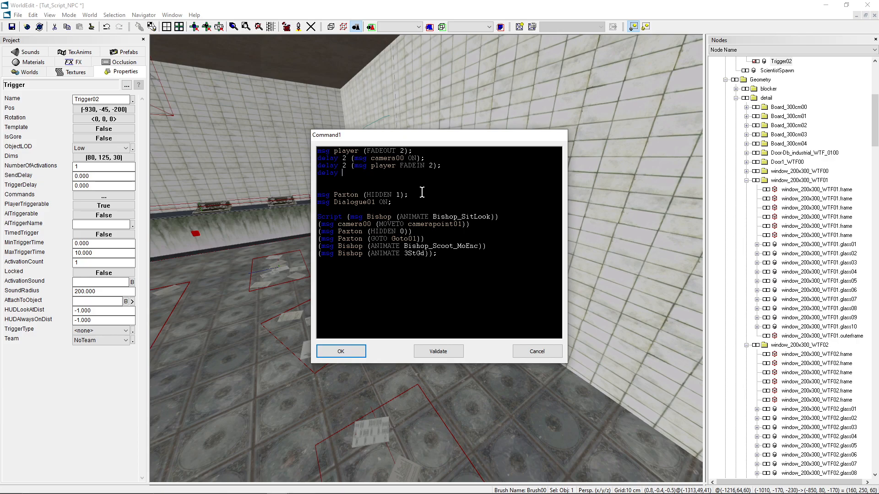
{"action": "type", "text": "6 ("}
{"action": "type", "text": "msg camera00 (MOVETO camerapoint00"}
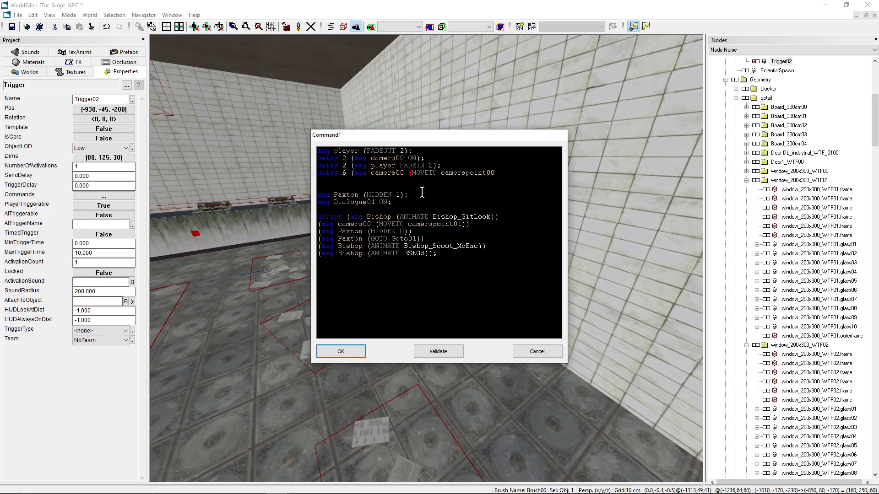
{"action": "type", "text": ");"}
{"action": "key", "text": "BackSpace"}
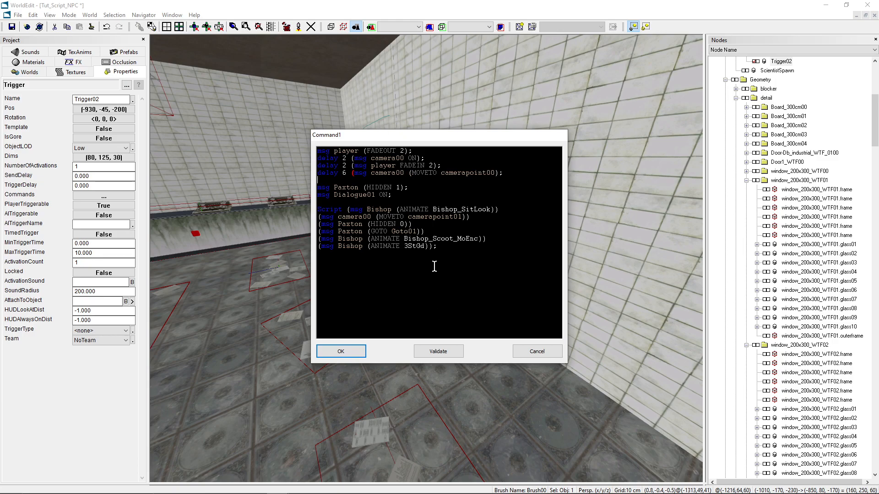
Label the script's sections with the comments //Camera, //Init and //Events, and save the command.
{"action": "key", "text": "Return"}
{"action": "key", "text": "Return"}
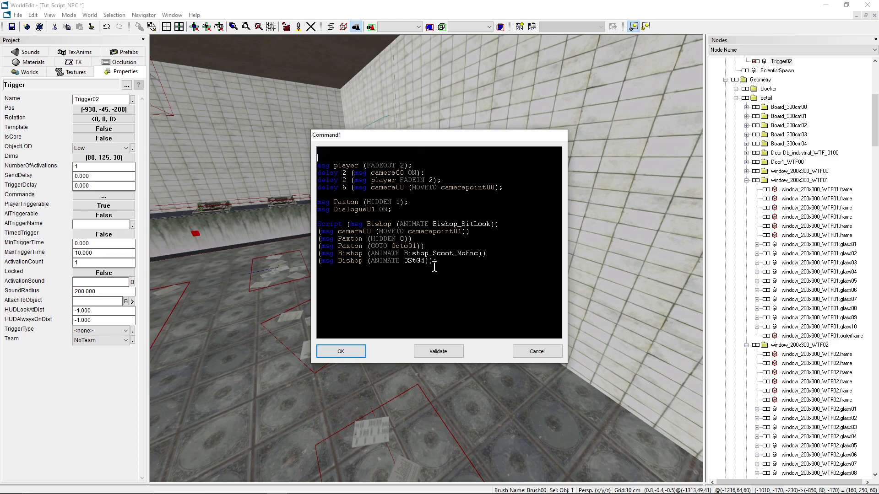
{"action": "type", "text": "//Camera"}
{"action": "left_click", "coordinate": [333, 195]}
{"action": "key", "text": "Return"}
{"action": "type", "text": "//Init"}
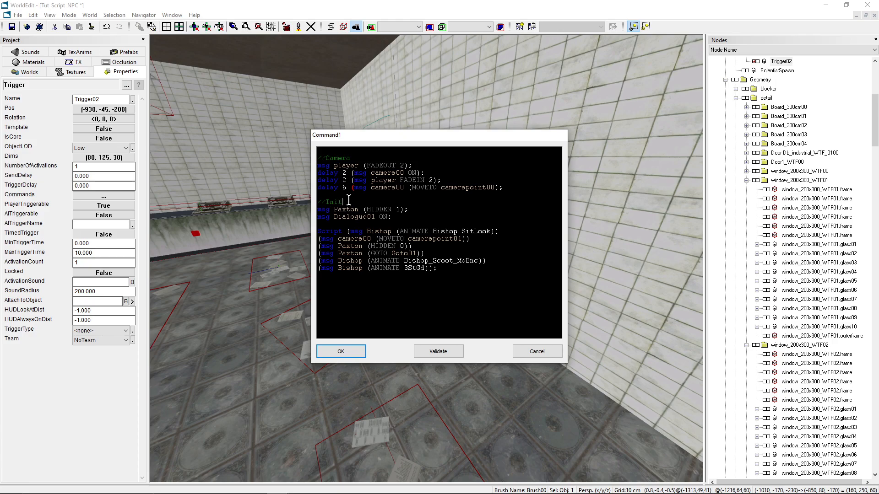
{"action": "left_click", "coordinate": [332, 224]}
{"action": "key", "text": "Return"}
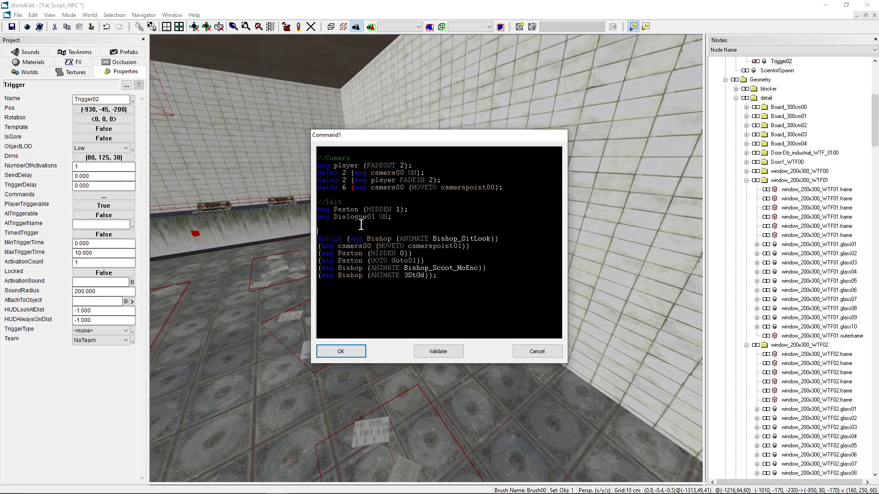
{"action": "type", "text": "Events"}
{"action": "left_click", "coordinate": [403, 227]}
{"action": "left_click", "coordinate": [342, 351]}
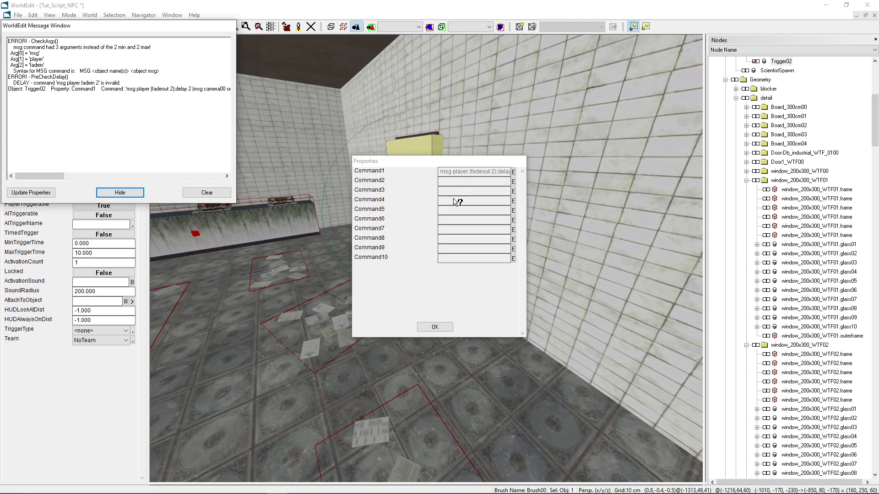
Reopen Command1 and enclose FADEIN 2 in parentheses in the player fade-in line.
{"action": "left_click", "coordinate": [514, 172]}
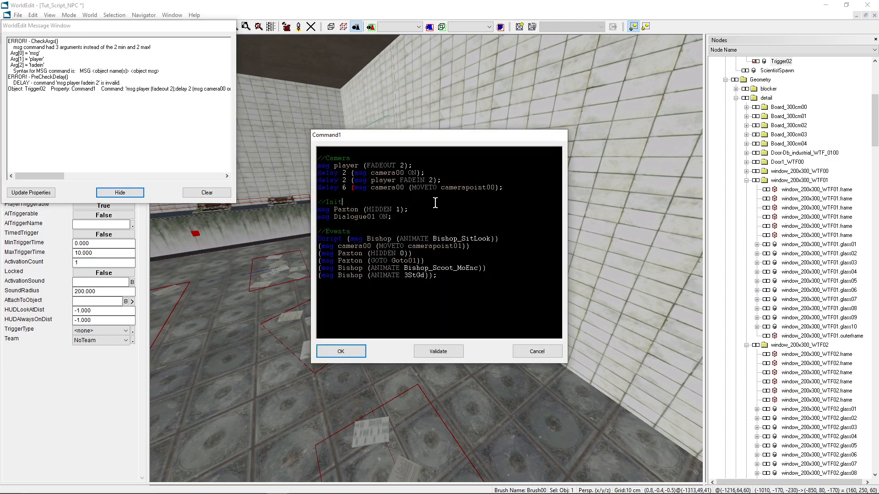
{"action": "left_click", "coordinate": [440, 189]}
{"action": "left_click", "coordinate": [407, 179]}
{"action": "type", "text": "("}
{"action": "type", "text": ")"}
{"action": "left_click", "coordinate": [426, 195]}
{"action": "left_click", "coordinate": [420, 180]}
Add the missing closing parenthesis to the camerapoint00 line, then save the script and dismiss the error messages.
{"action": "left_click", "coordinate": [375, 188]}
{"action": "left_click", "coordinate": [382, 188]}
{"action": "left_click", "coordinate": [499, 188]}
{"action": "type", "text": ")"}
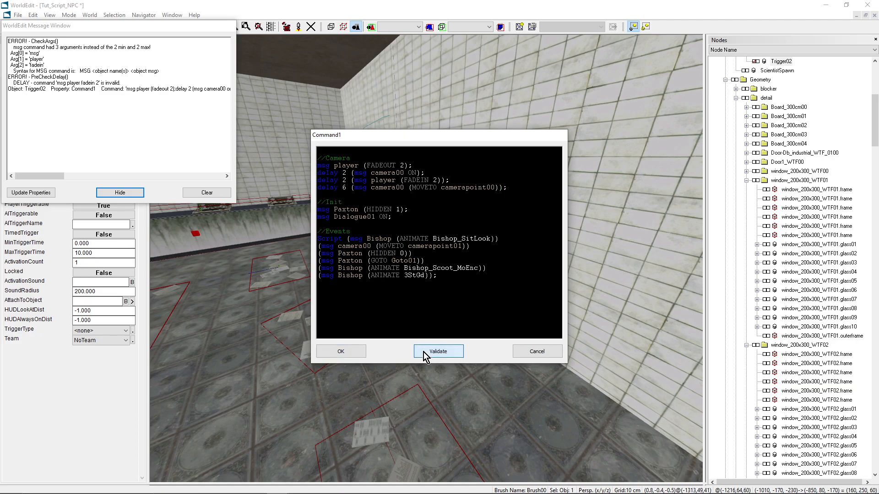
{"action": "left_click", "coordinate": [343, 356]}
{"action": "left_click", "coordinate": [435, 333]}
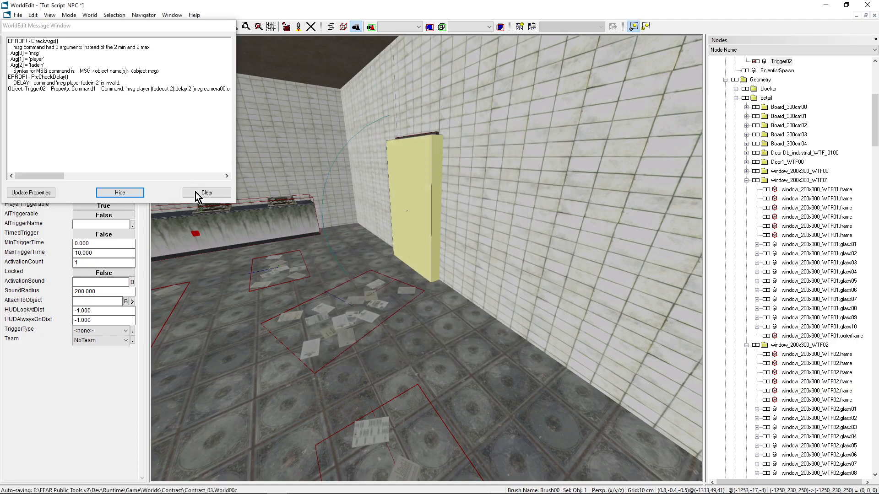
{"action": "left_click", "coordinate": [120, 193]}
In Goto01's Command script, add a first line moving camera00 to camerapoint02 after a delay of 1.5, and validate it.
{"action": "right_click_drag", "start_coordinate": [314, 225], "coordinate": [256, 246]}
{"action": "left_click", "coordinate": [334, 259]}
{"action": "left_click", "coordinate": [361, 236]}
{"action": "left_click", "coordinate": [132, 195]}
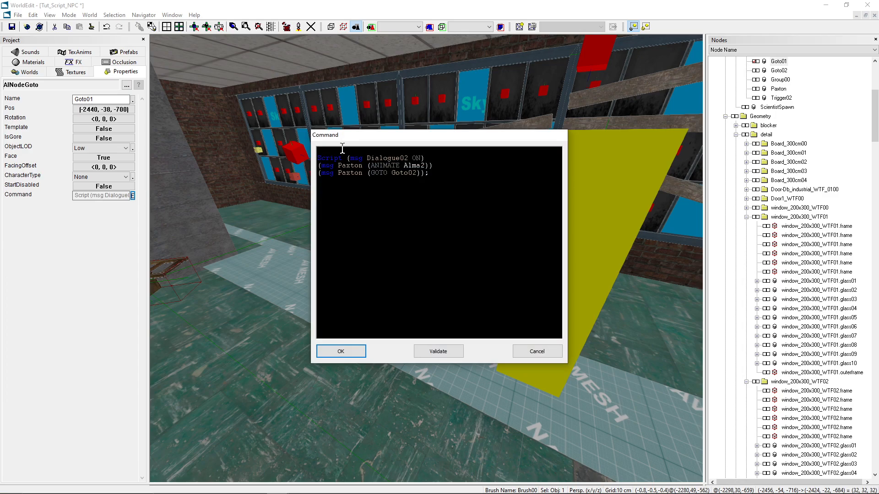
{"action": "key", "text": "Return"}
{"action": "key", "text": "Return"}
{"action": "key", "text": "Up"}
{"action": "type", "text": "delay"}
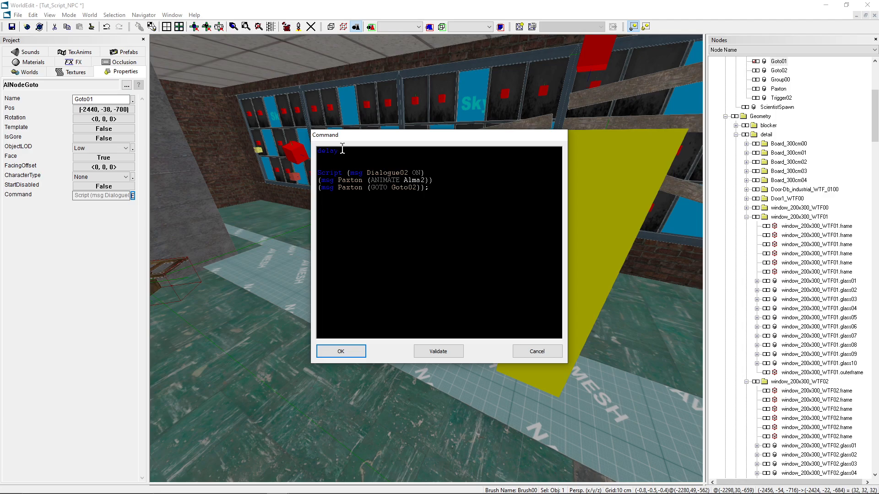
{"action": "type", "text": "1.5 (msg camera00 (MOVETO camerapoint02"}
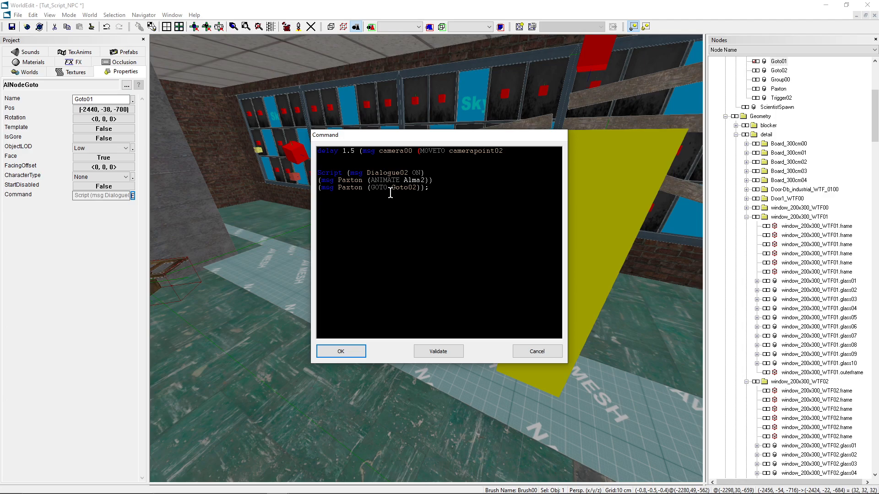
{"action": "type", "text": ";"}
{"action": "key", "text": "BackSpace"}
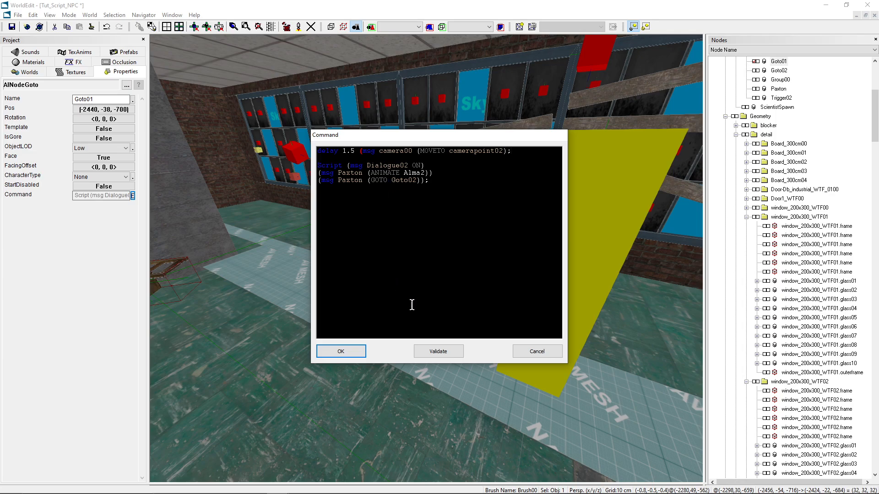
{"action": "left_click", "coordinate": [445, 354]}
{"action": "left_click", "coordinate": [332, 160]}
{"action": "left_click_drag", "start_coordinate": [341, 164], "coordinate": [317, 164]}
{"action": "left_click", "coordinate": [335, 158]}
{"action": "left_click_drag", "start_coordinate": [341, 164], "coordinate": [314, 164]}
{"action": "left_click", "coordinate": [327, 157]}
Insert (msg camera00 (MOVETO camerapoint03)) after Paxton's Alma2 animation in the Goto01 script, validate it and save.
{"action": "left_click", "coordinate": [430, 173]}
{"action": "key", "text": "Return"}
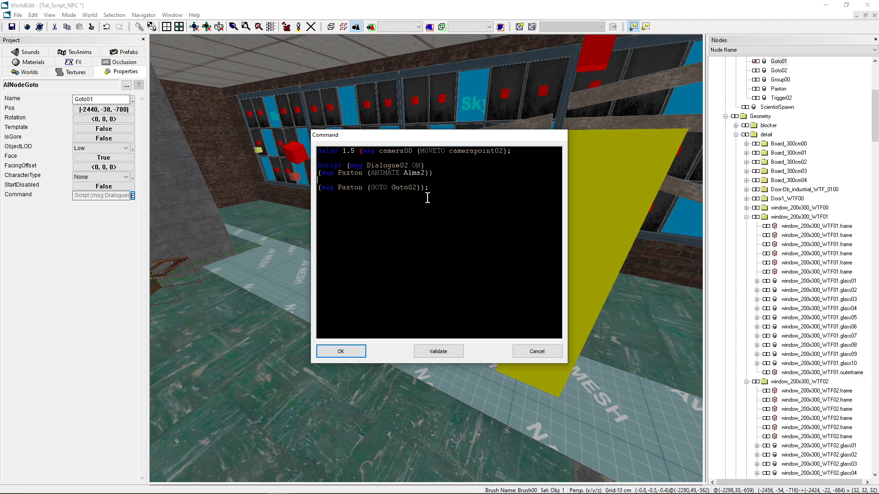
{"action": "type", "text": "(msg camera00 (MOVETO camerapoin"}
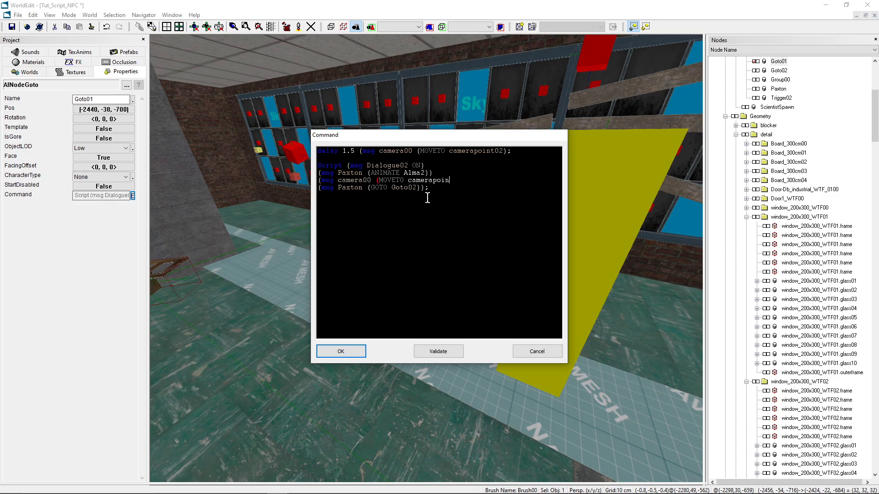
{"action": "type", "text": "t03))"}
{"action": "left_click", "coordinate": [431, 351]}
{"action": "left_click", "coordinate": [347, 159]}
{"action": "left_click", "coordinate": [342, 352]}
Return to the tiled room, select Trigger02 and reopen its Command1 script for editing.
{"action": "right_click_drag", "start_coordinate": [381, 323], "coordinate": [682, 311]}
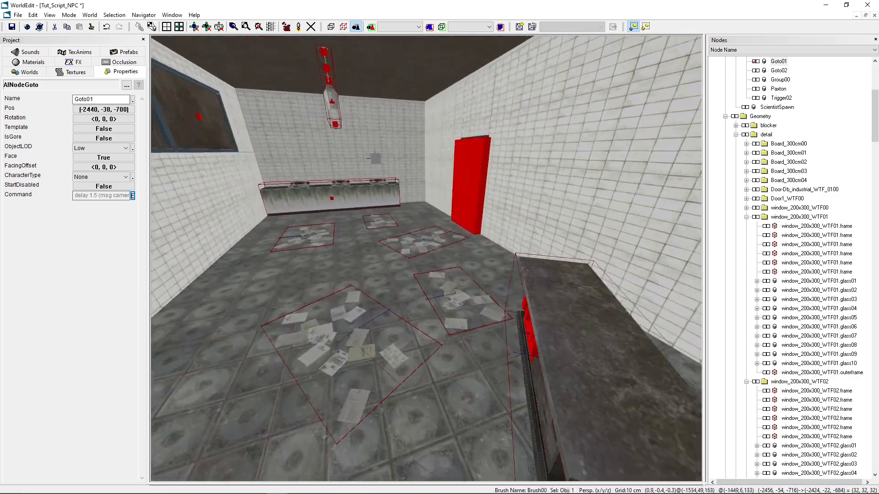
{"action": "right_click_drag", "start_coordinate": [476, 250], "coordinate": [438, 250]}
{"action": "left_click", "coordinate": [482, 213]}
{"action": "right_click_drag", "start_coordinate": [482, 212], "coordinate": [522, 212]}
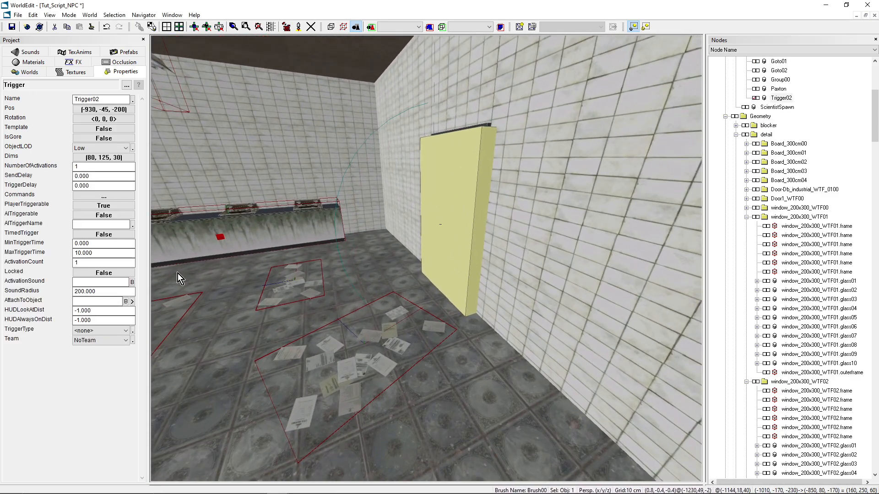
{"action": "left_click", "coordinate": [116, 197]}
{"action": "left_click", "coordinate": [513, 172]}
{"action": "left_click", "coordinate": [333, 192]}
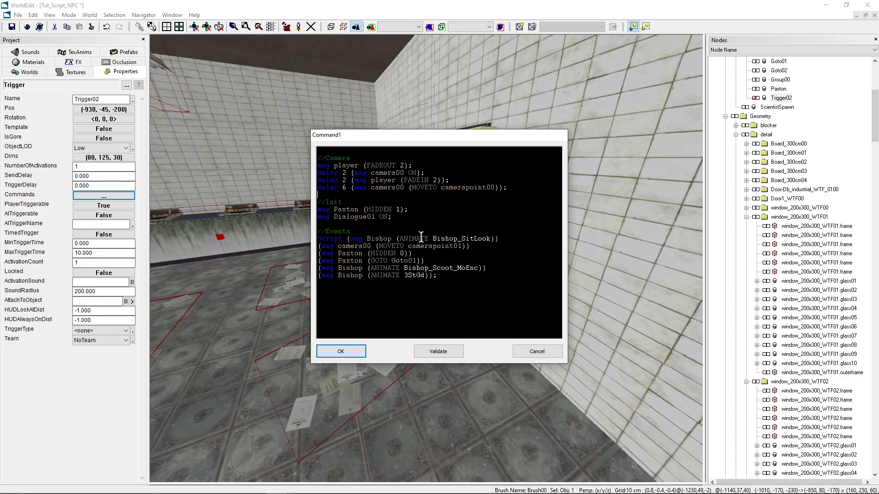
Insert (msg camera00 (MOVETO camerapoint01)) after the Bishop_SitLook line, validate the script and save it.
{"action": "left_click_drag", "start_coordinate": [350, 239], "coordinate": [495, 235]}
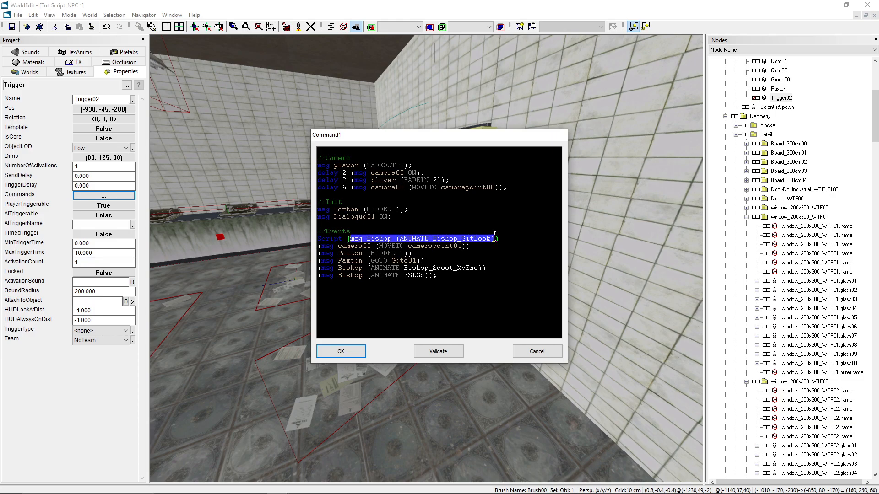
{"action": "left_click", "coordinate": [504, 241]}
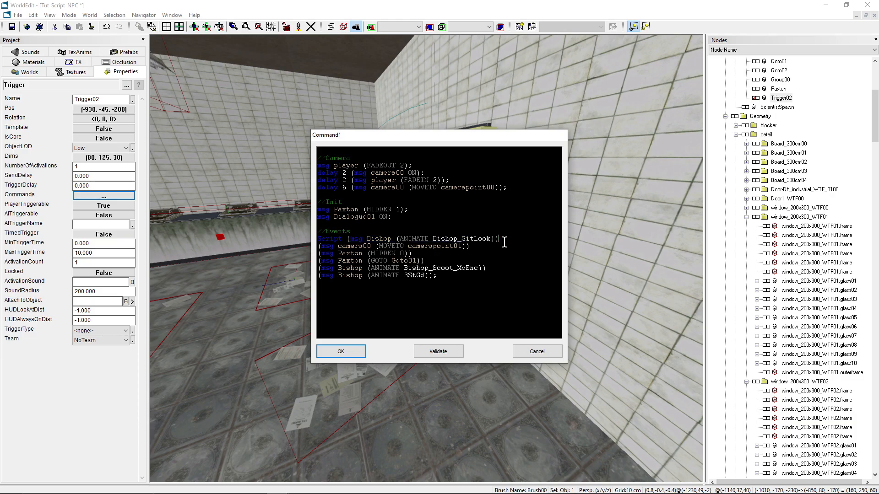
{"action": "key", "text": "Return"}
{"action": "type", "text": "("}
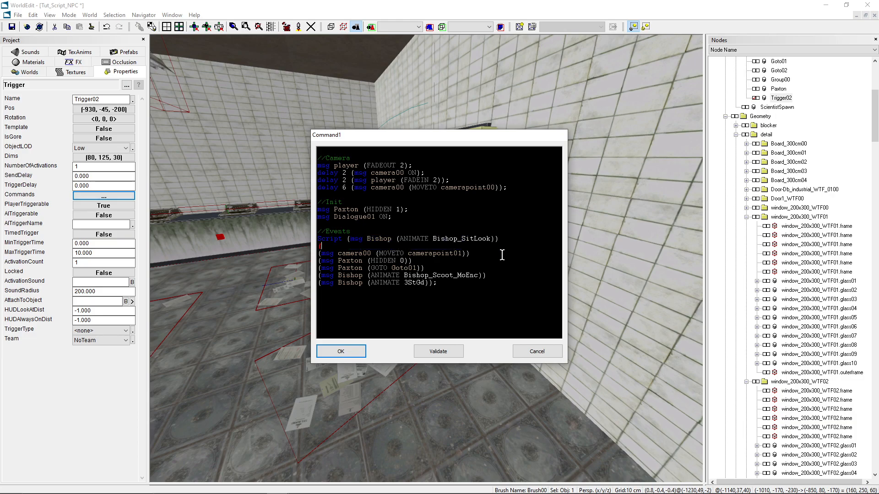
{"action": "type", "text": "msg camera00 (MOVETO camerapoint01"}
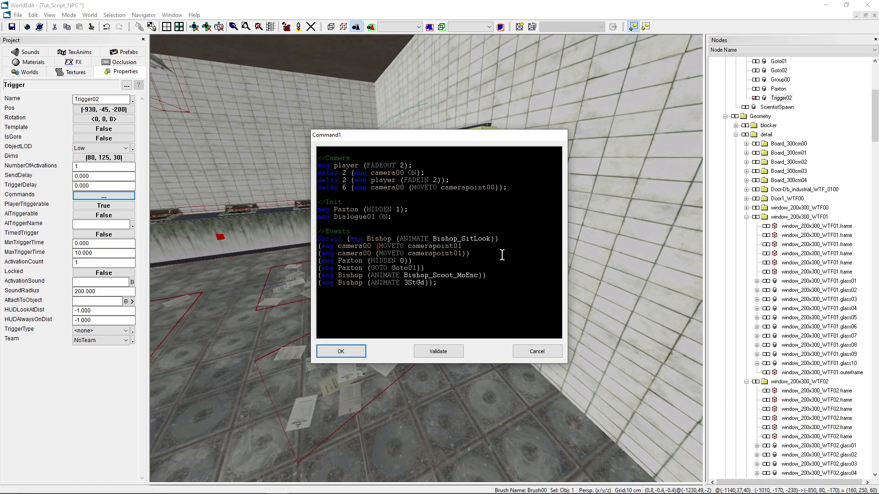
{"action": "type", "text": "))"}
{"action": "left_click", "coordinate": [439, 352]}
{"action": "left_click", "coordinate": [342, 351]}
{"action": "left_click", "coordinate": [429, 326]}
In Goto02's Command script, add a first line moving camera00 to camerapoint00 after a delay of 2, and save the script.
{"action": "right_click_drag", "start_coordinate": [427, 327], "coordinate": [595, 316]}
{"action": "right_click_drag", "start_coordinate": [398, 238], "coordinate": [398, 280]}
{"action": "left_click", "coordinate": [398, 280]}
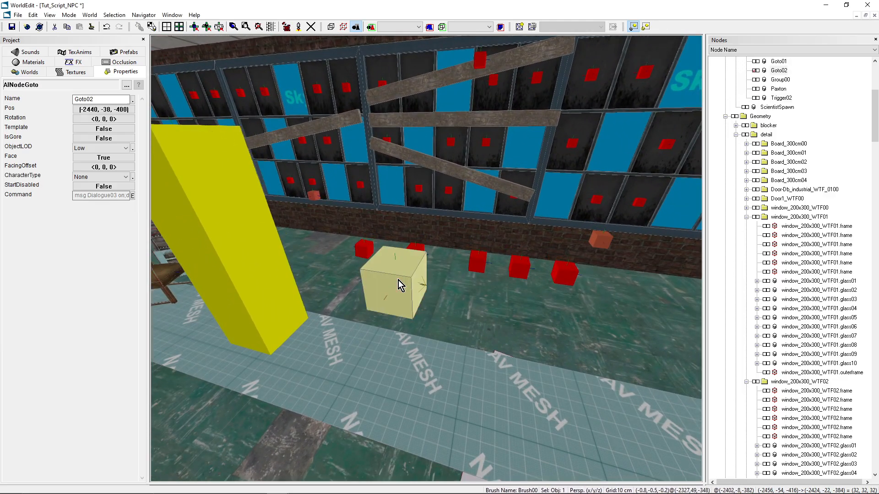
{"action": "left_click", "coordinate": [132, 195]}
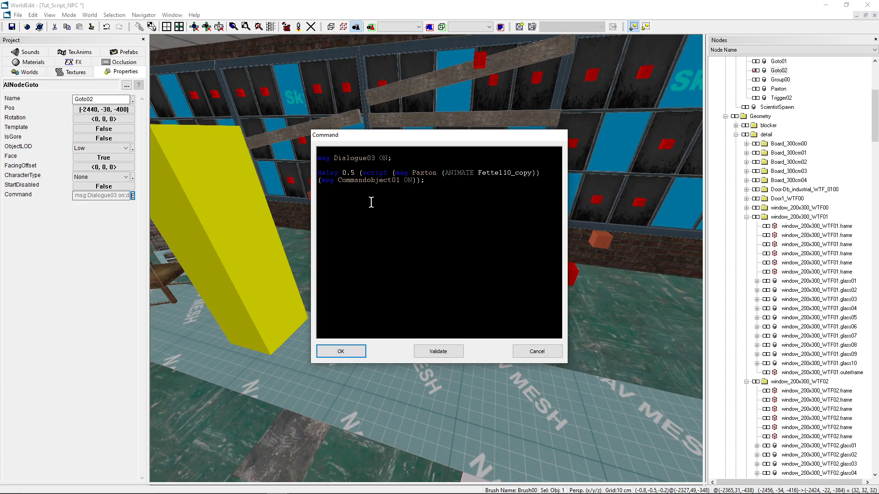
{"action": "type", "text": "delay"}
{"action": "type", "text": "2 (msg camera00 (MOVETO camerapoint"}
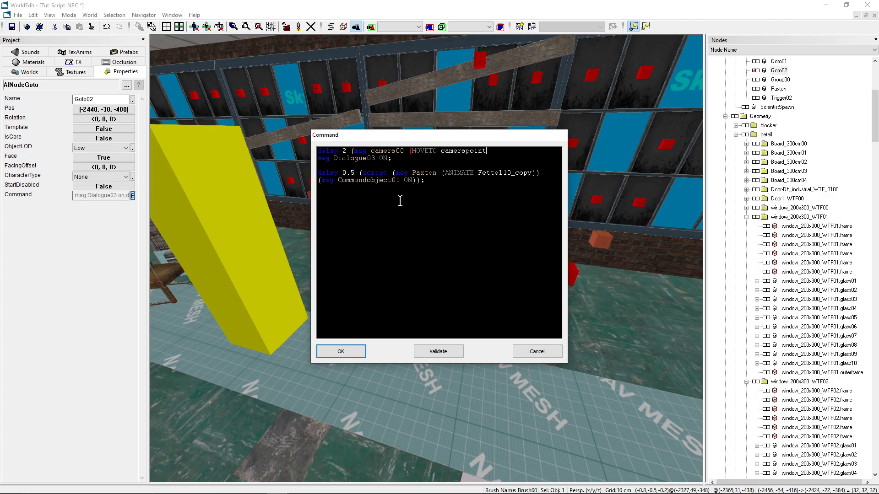
{"action": "type", "text": "00"}
{"action": "left_click", "coordinate": [339, 351]}
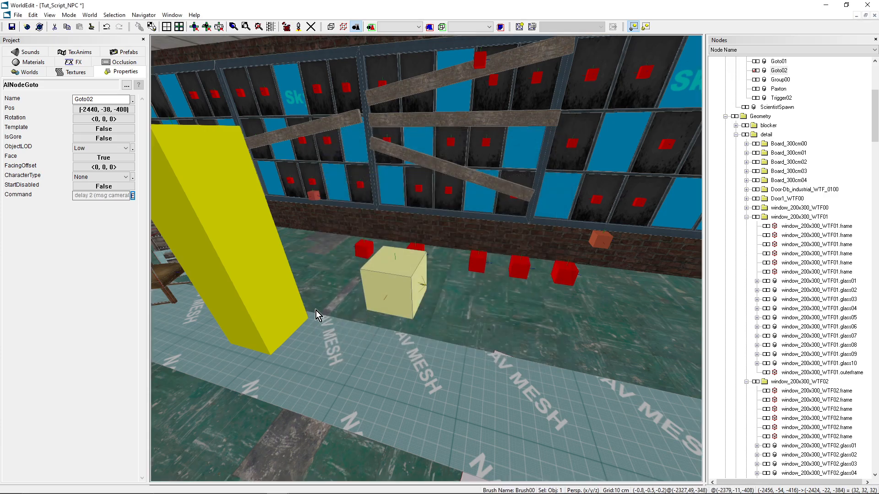
Select CommandObject01, open its EventCommands and review the existing commands on track 1.
{"action": "right_click_drag", "start_coordinate": [336, 318], "coordinate": [410, 260]}
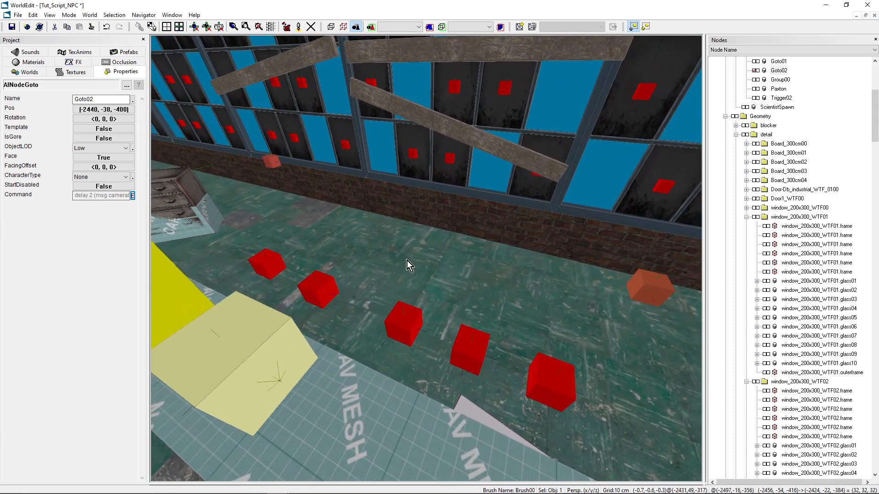
{"action": "left_click", "coordinate": [318, 286]}
{"action": "right_click_drag", "start_coordinate": [317, 287], "coordinate": [438, 341]}
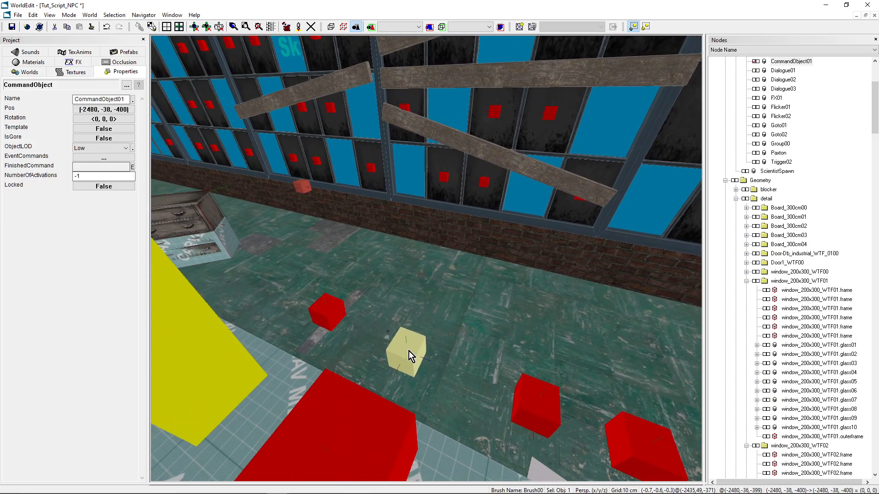
{"action": "left_click", "coordinate": [92, 159]}
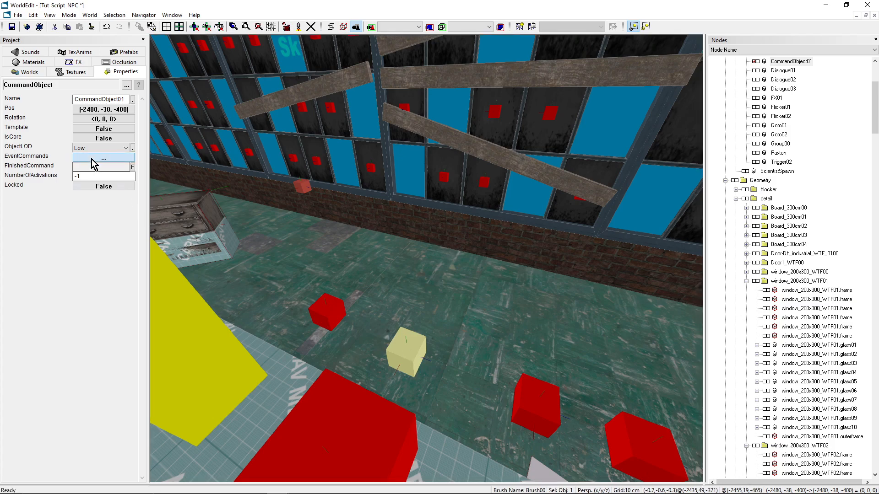
{"action": "left_click", "coordinate": [335, 169]}
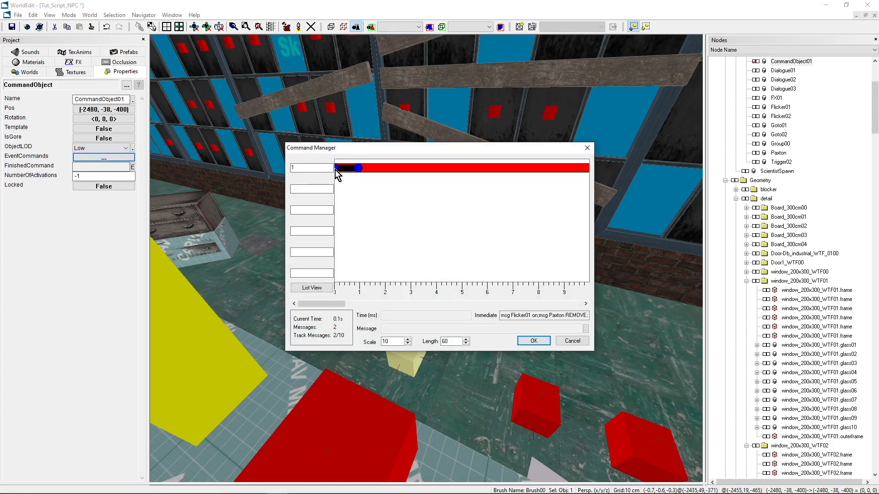
{"action": "left_click", "coordinate": [336, 172]}
{"action": "left_click", "coordinate": [359, 169]}
{"action": "left_click", "coordinate": [351, 168]}
Add a new command to track 1 at about 1.8 seconds, following the existing ones, and open its message for editing.
{"action": "right_click", "coordinate": [376, 167]}
{"action": "left_click", "coordinate": [394, 175]}
{"action": "left_click_drag", "start_coordinate": [377, 167], "coordinate": [381, 168]}
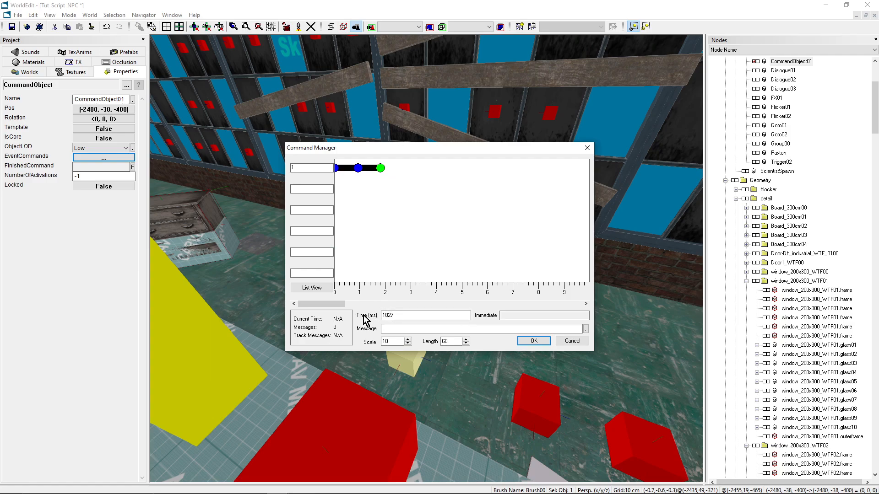
{"action": "left_click", "coordinate": [394, 315]}
{"action": "left_click", "coordinate": [586, 330]}
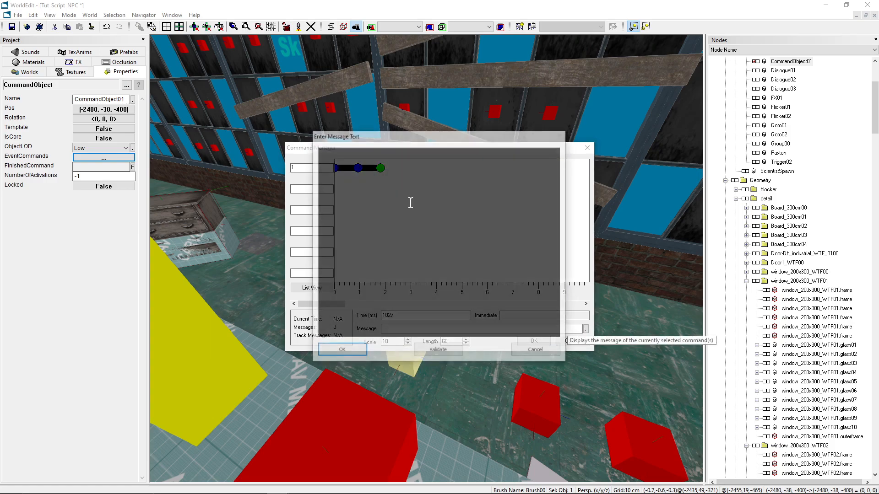
Write the message lines msg player (FADEOUT 2); and delay 2 (msg camera00 OFF);.
{"action": "type", "text": "msg player ("}
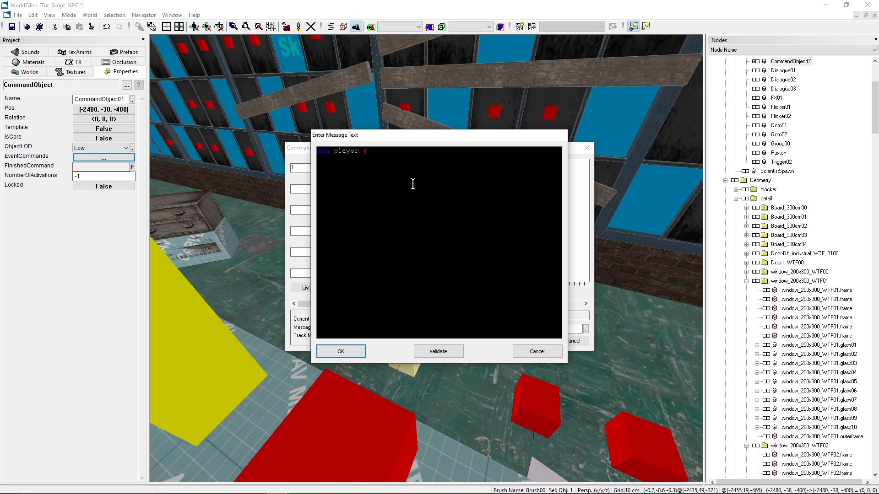
{"action": "type", "text": "FADEOUT 2);"}
{"action": "key", "text": "Return"}
{"action": "type", "text": "delay 2 (msg camera00 off"}
{"action": "key", "text": "BackSpace"}
{"action": "type", "text": ");"}
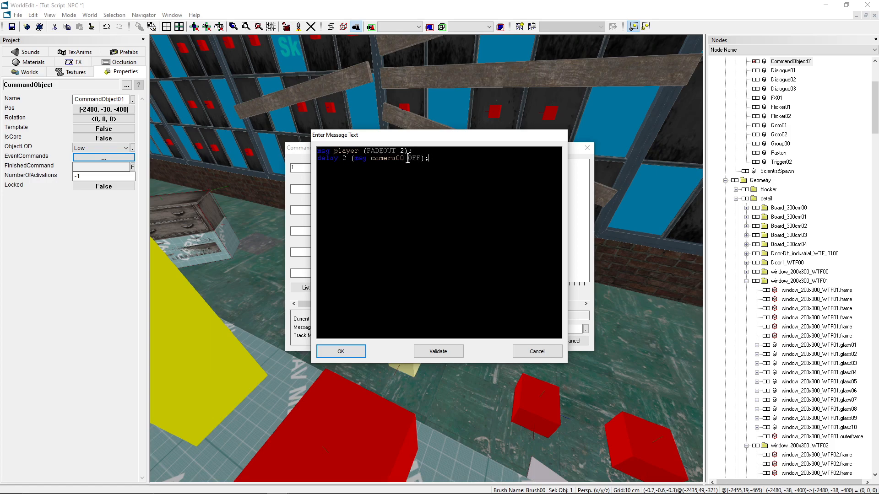
Add a third message line that sends the player FADEIN 2 after a delay of 2, validate the script and accept the command changes.
{"action": "type", "text": "delay 2 (ms"}
{"action": "key", "text": "BackSpace"}
{"action": "type", "text": "msg player (FADEIN 2);"}
{"action": "left_click", "coordinate": [431, 356]}
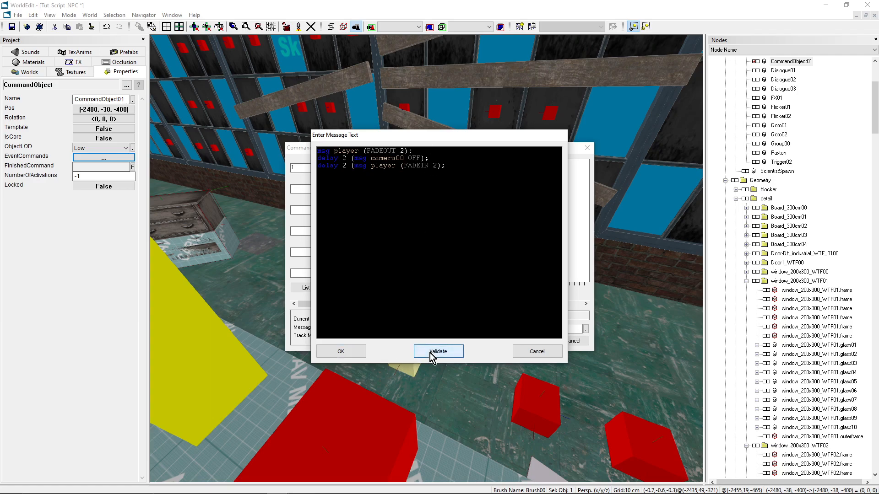
{"action": "left_click", "coordinate": [339, 351]}
{"action": "left_click", "coordinate": [531, 341]}
Save the Tut_Script_NPC world, process it with the World Packer and close the packing report.
{"action": "right_click_drag", "start_coordinate": [457, 293], "coordinate": [439, 293]}
{"action": "key", "text": "ctrl+s"}
{"action": "left_click", "coordinate": [286, 26]}
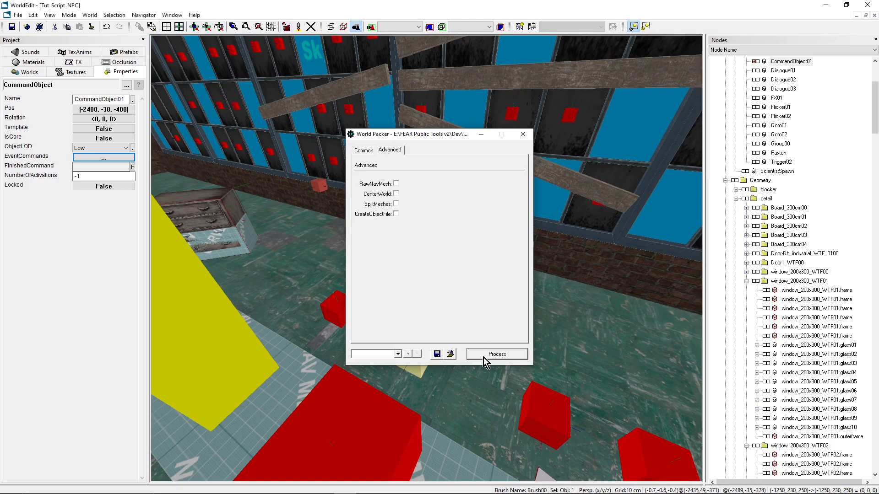
{"action": "left_click", "coordinate": [487, 356]}
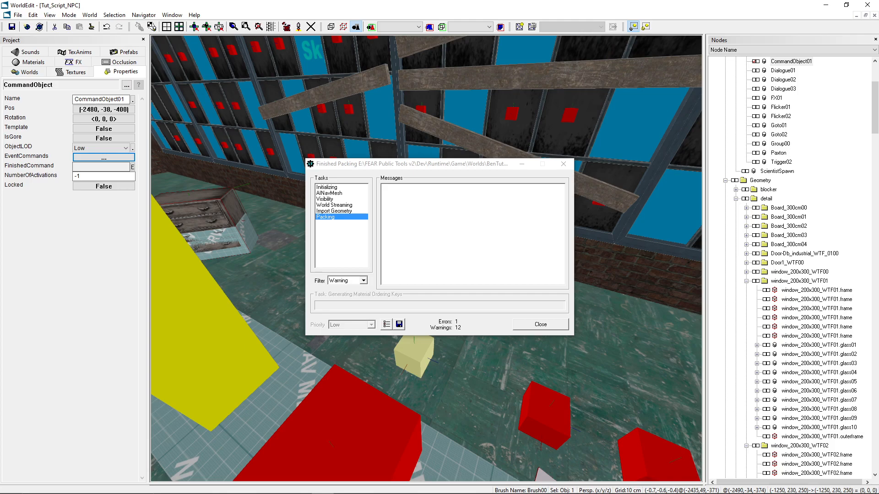
{"action": "left_click", "coordinate": [525, 323]}
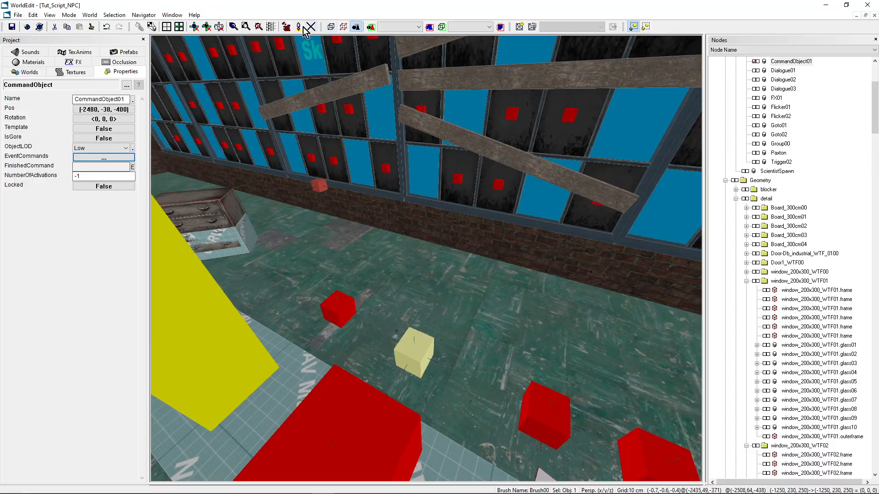
Launch the level in F.E.A.R. and walk through the rooms to test the scripted cinematic and its fades.
{"action": "left_click", "coordinate": [301, 27]}
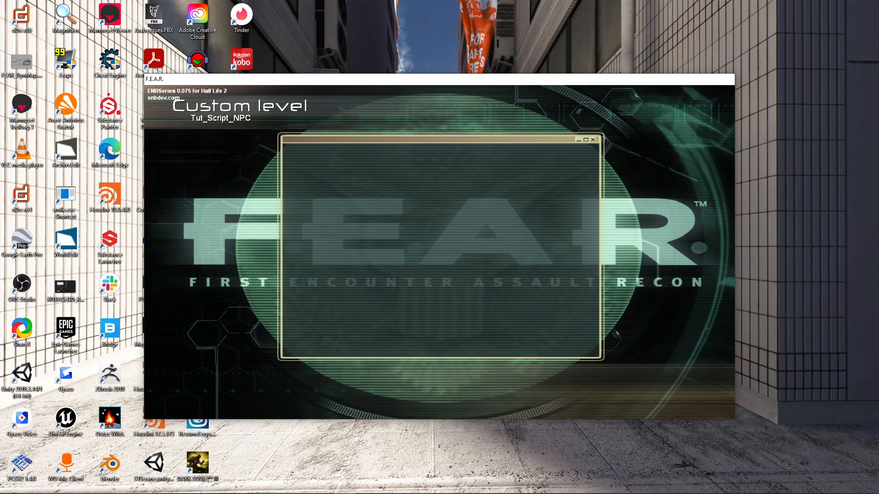
{"action": "key", "text": "w"}
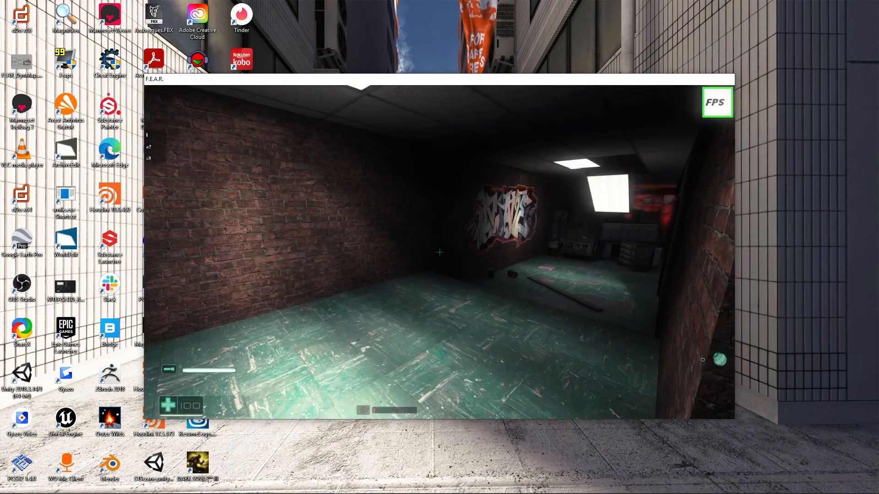
{"action": "key", "text": "w"}
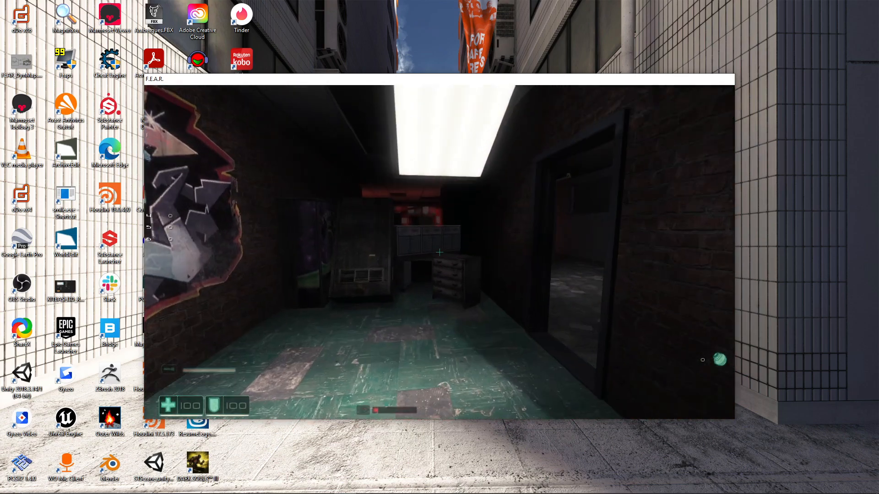
{"action": "key", "text": "w"}
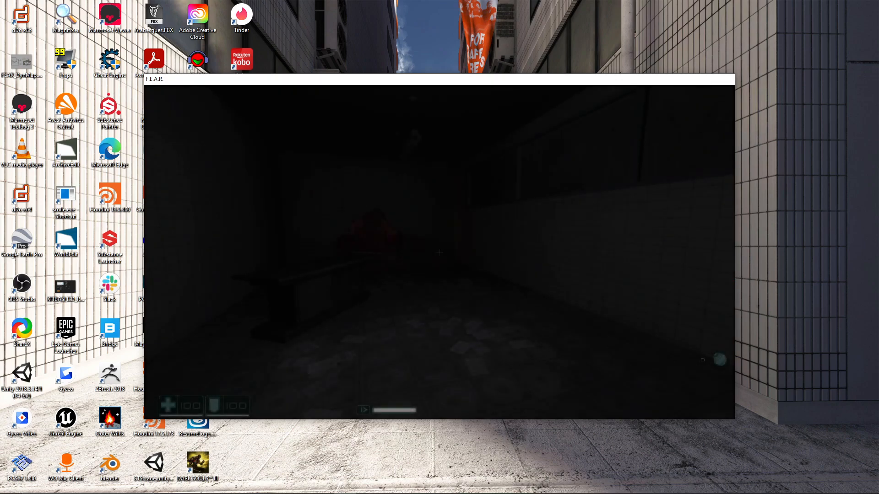
{"action": "key", "text": "w"}
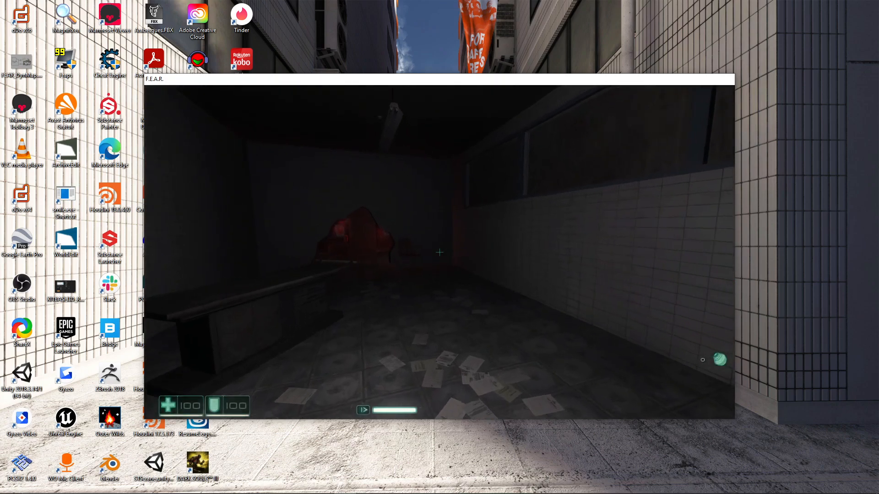